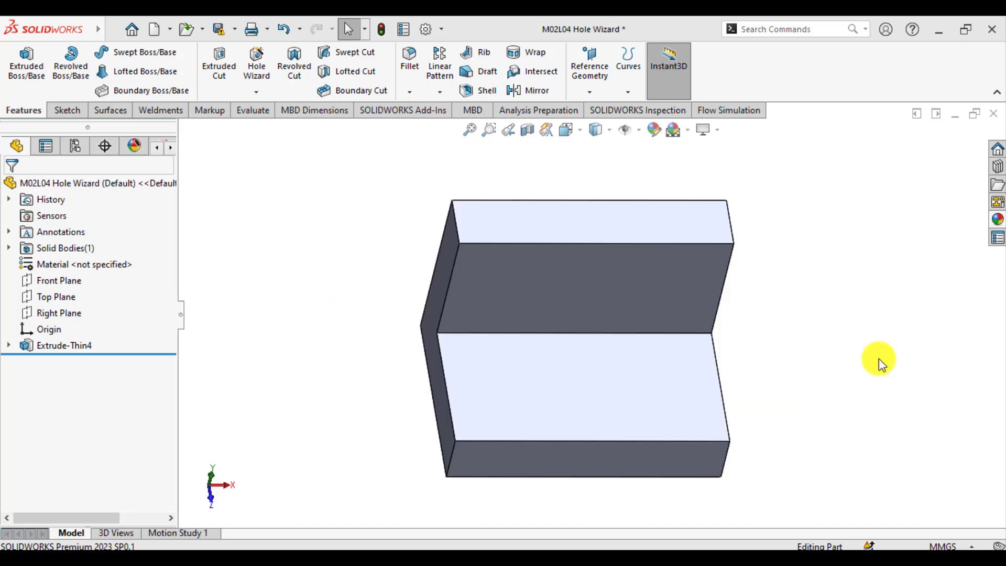
Step: Start a Hole Wizard feature on the L-shaped part and choose the plain Hole type
{"action": "left_click", "coordinate": [878, 359]}
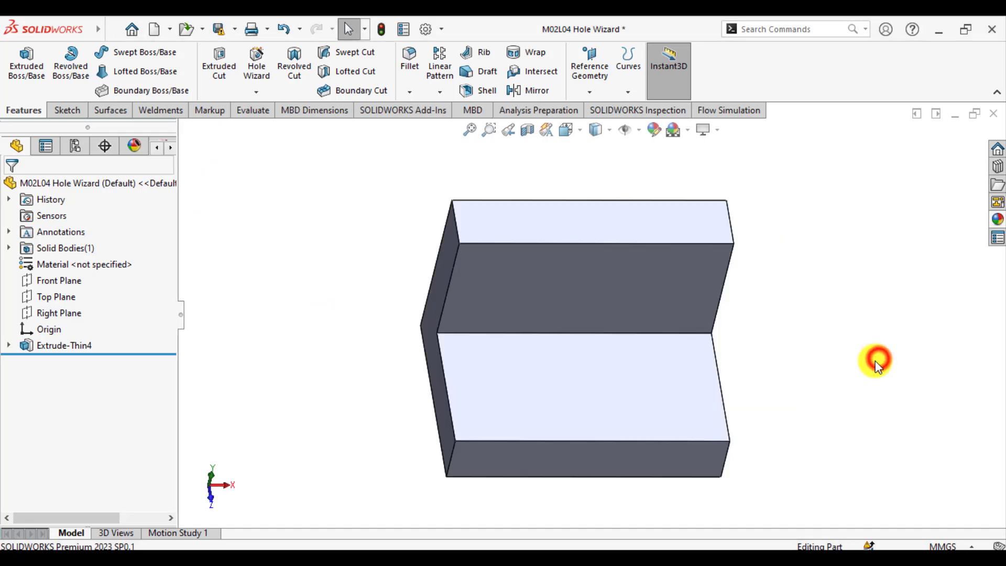
{"action": "middle_click_drag", "start_coordinate": [857, 382], "coordinate": [844, 365]}
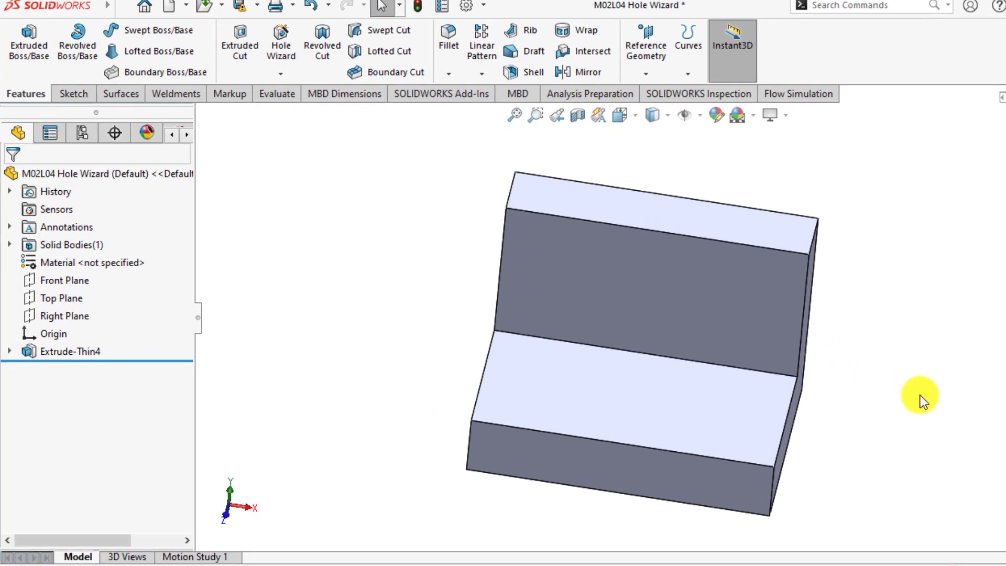
{"action": "left_click", "coordinate": [281, 40]}
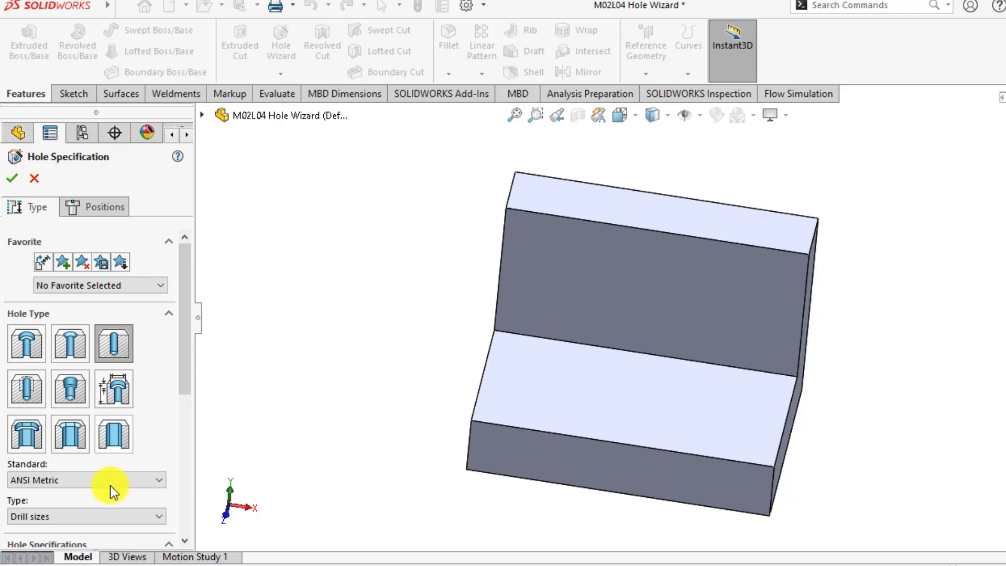
{"action": "left_click", "coordinate": [22, 209]}
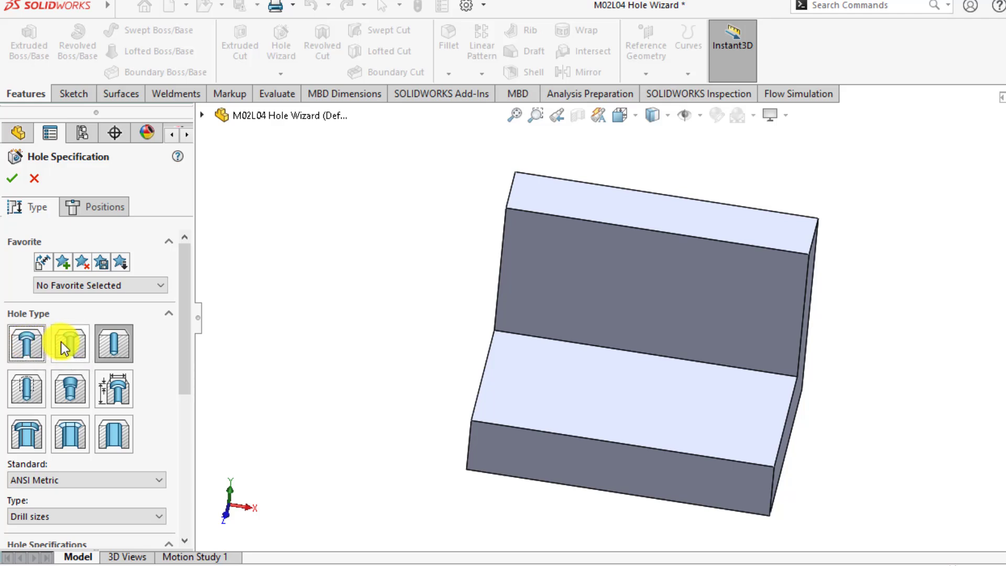
{"action": "left_click", "coordinate": [109, 342]}
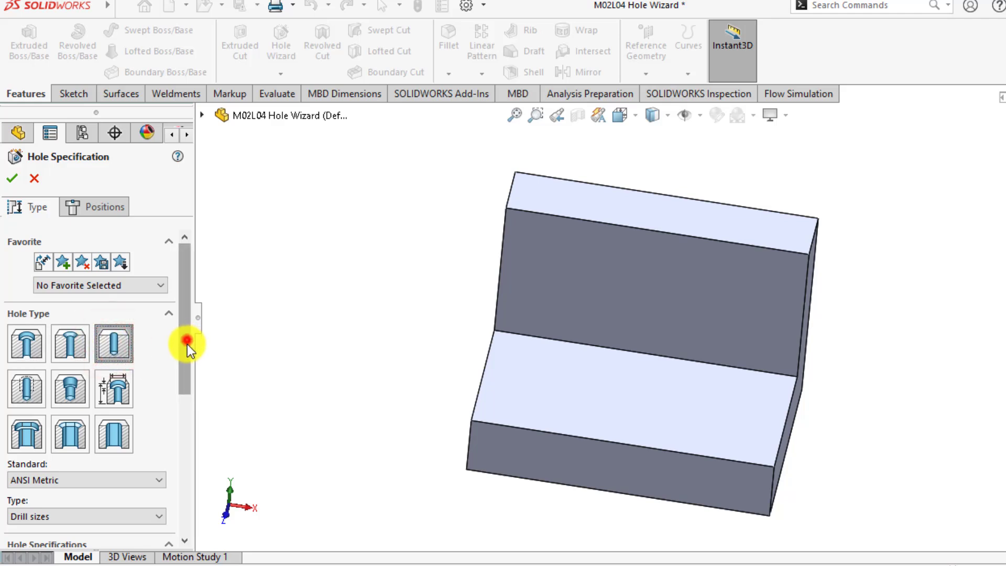
Step: Specify the hole with the ANSI Metric standard, Drill sizes type, size Ø10.0 and a Through All end condition
{"action": "left_click_drag", "start_coordinate": [187, 345], "coordinate": [177, 404]}
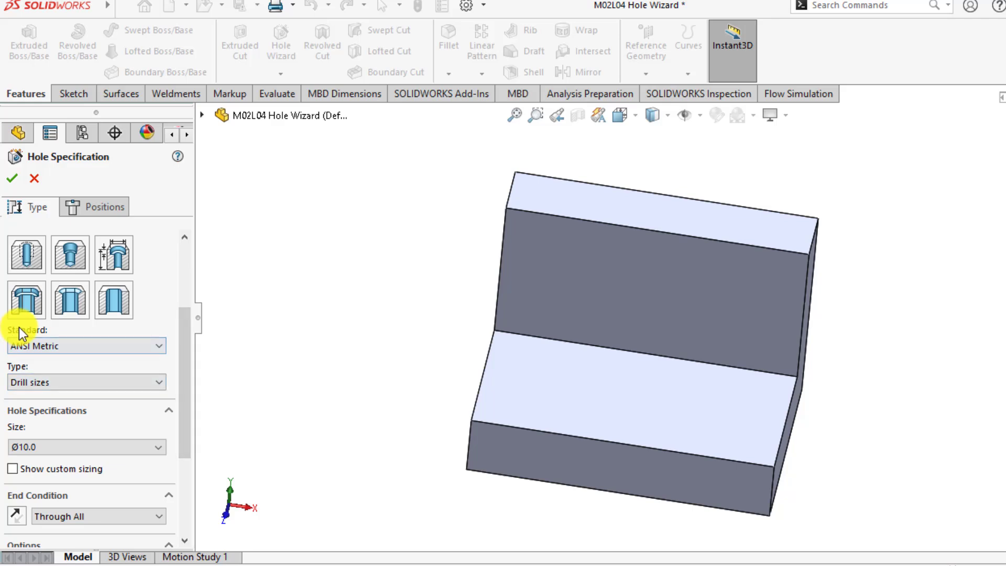
{"action": "left_click", "coordinate": [67, 346]}
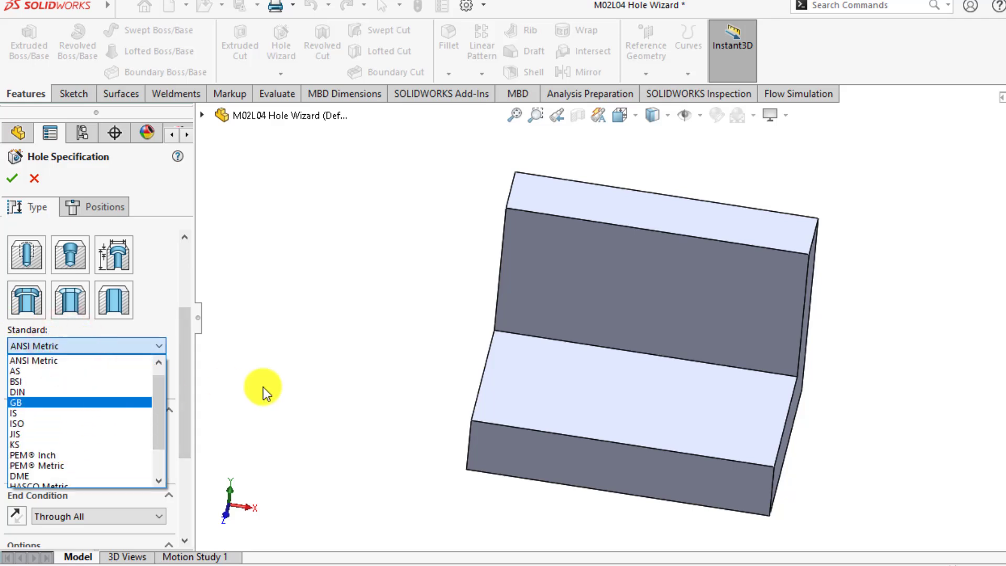
{"action": "left_click", "coordinate": [294, 381]}
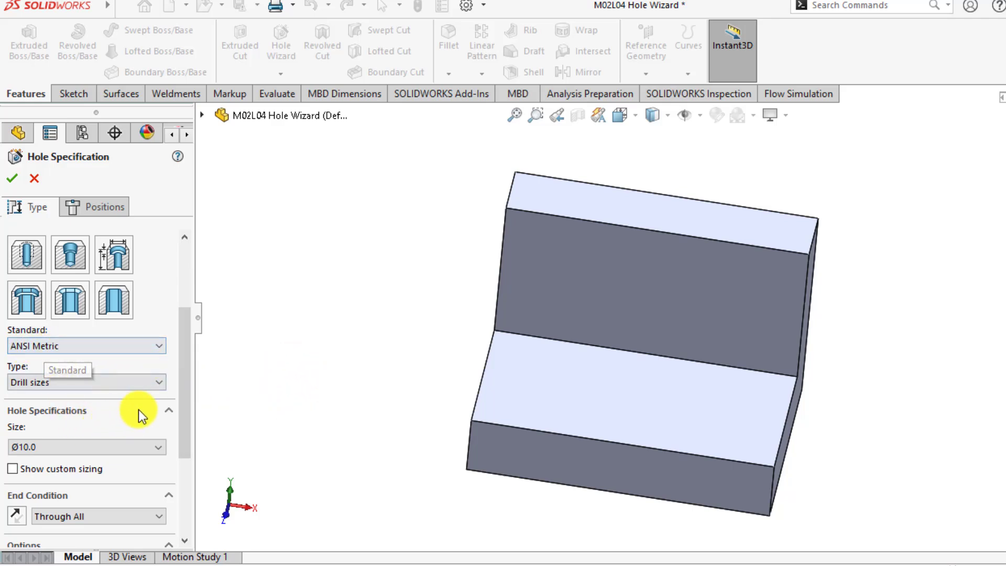
{"action": "left_click", "coordinate": [261, 379]}
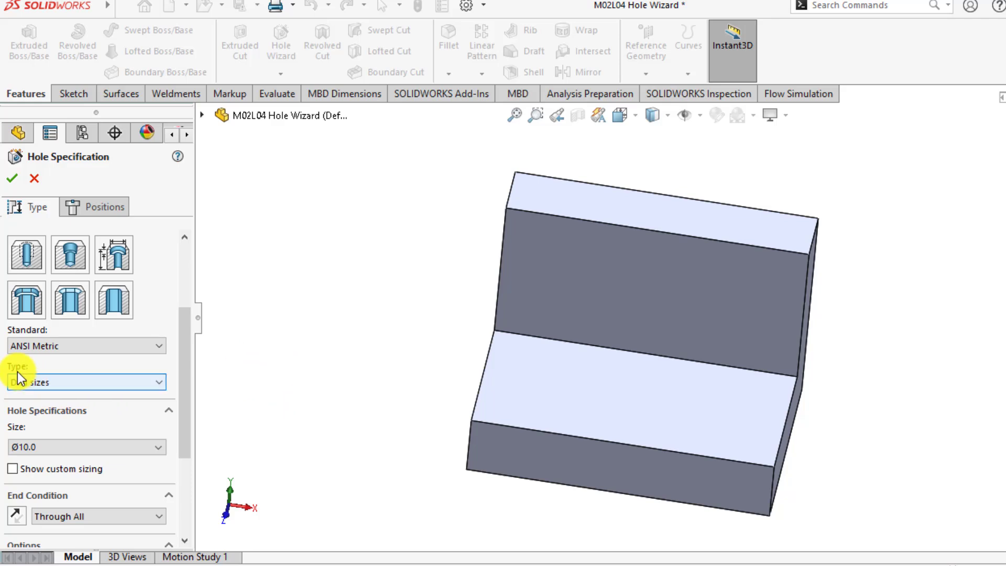
{"action": "left_click", "coordinate": [45, 384]}
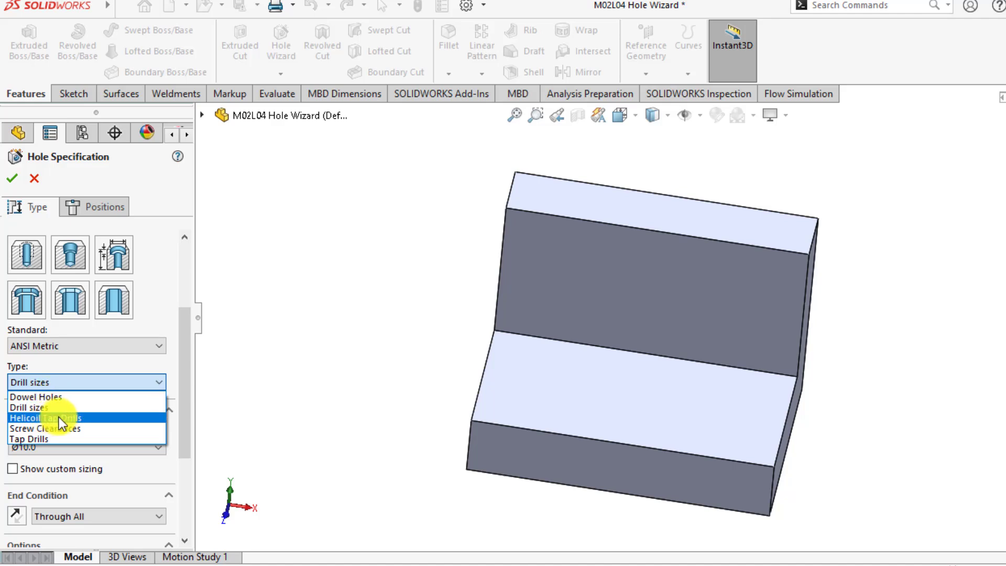
{"action": "left_click", "coordinate": [30, 406]}
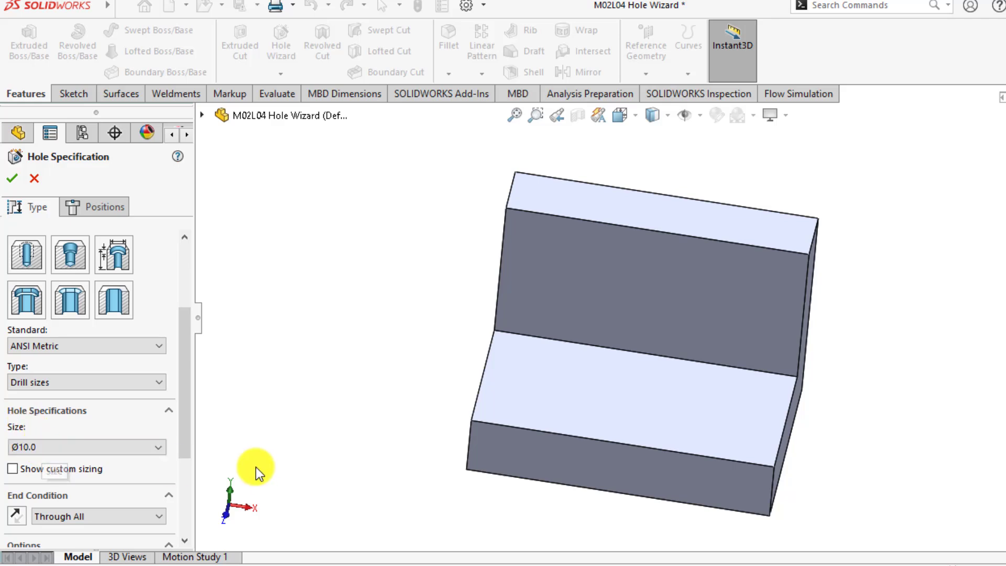
{"action": "left_click_drag", "start_coordinate": [189, 425], "coordinate": [190, 482]}
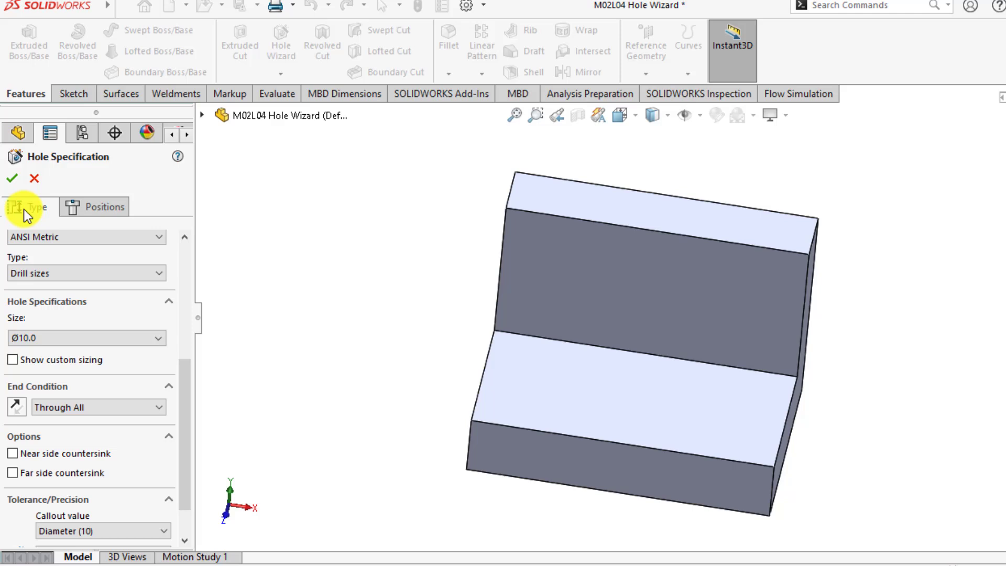
Step: Place one hole centre on the upper face of the horizontal leg, vertically aligned with the origin and about 24 mm from it
{"action": "left_click", "coordinate": [97, 209]}
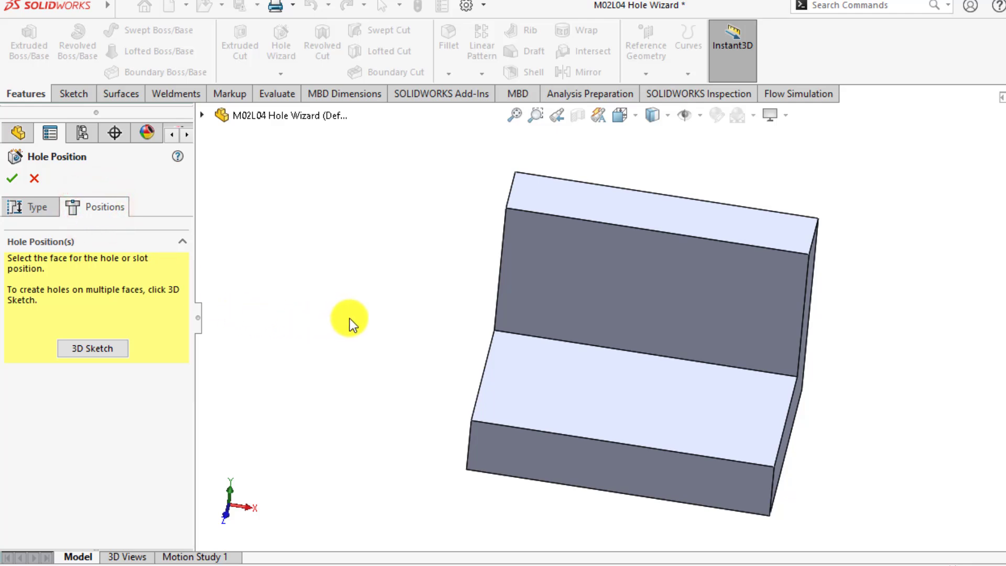
{"action": "left_click", "coordinate": [585, 390]}
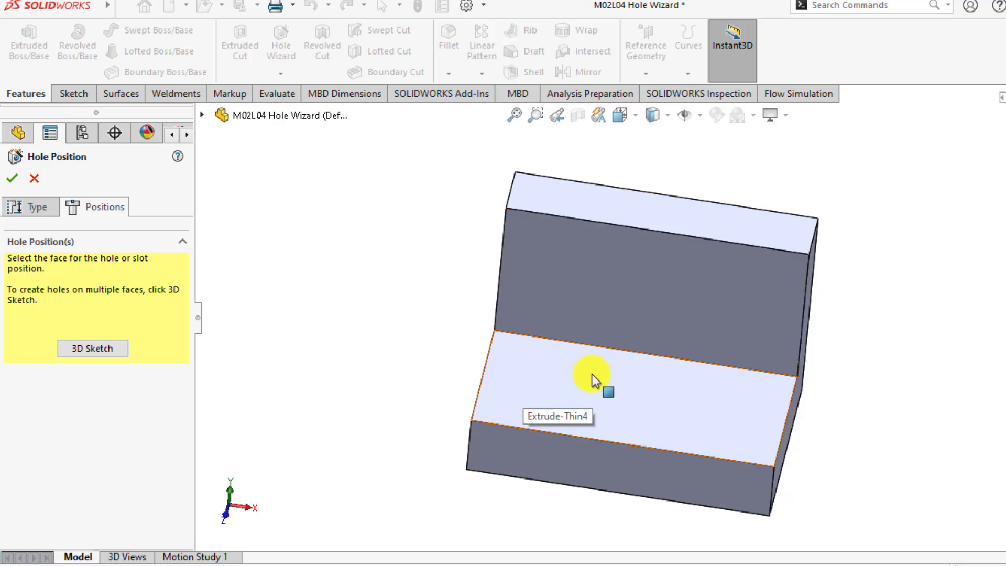
{"action": "left_click", "coordinate": [546, 391]}
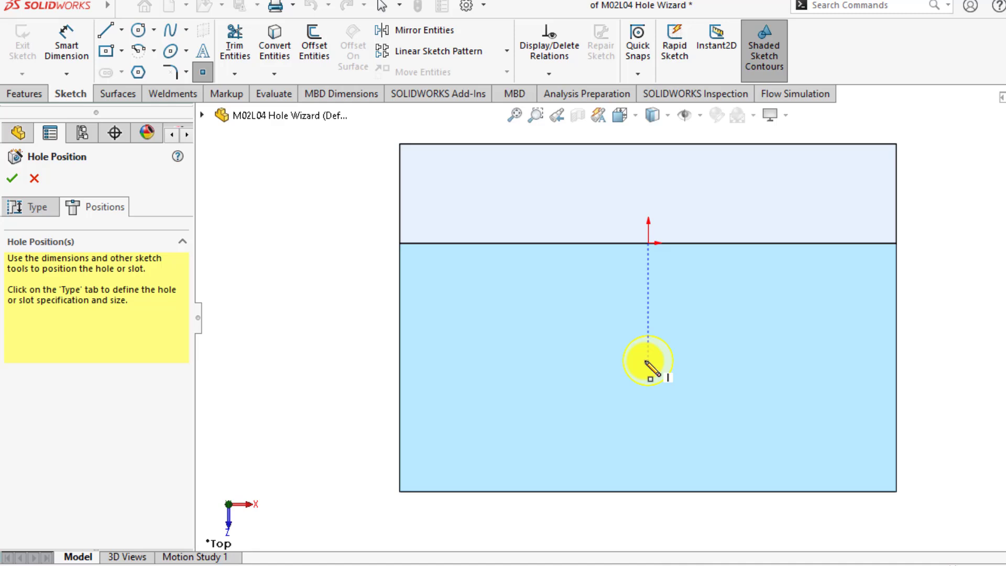
{"action": "left_click", "coordinate": [648, 361]}
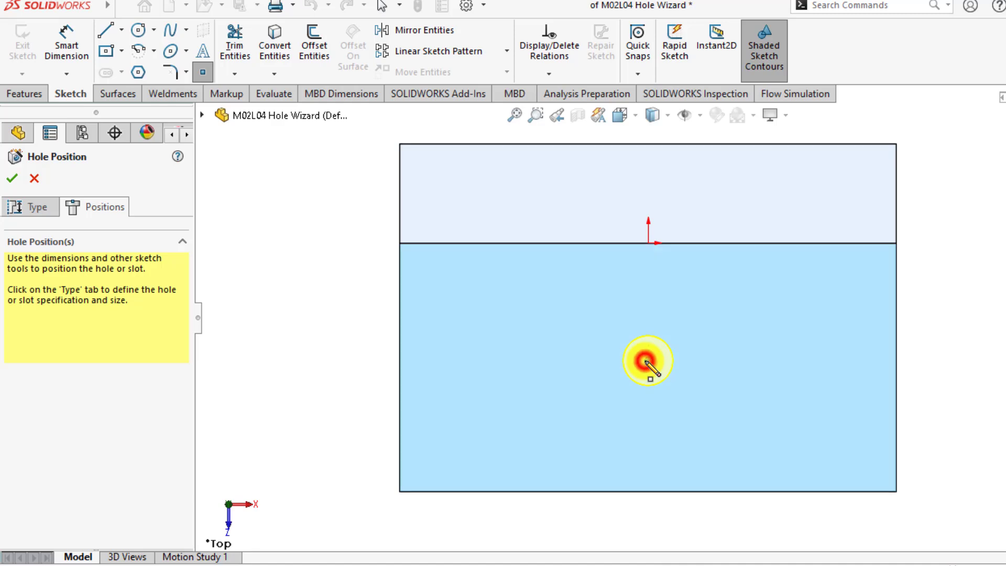
Step: Dimension the hole centre horizontally at 50 mm from the left edge of the face
{"action": "left_click", "coordinate": [67, 32]}
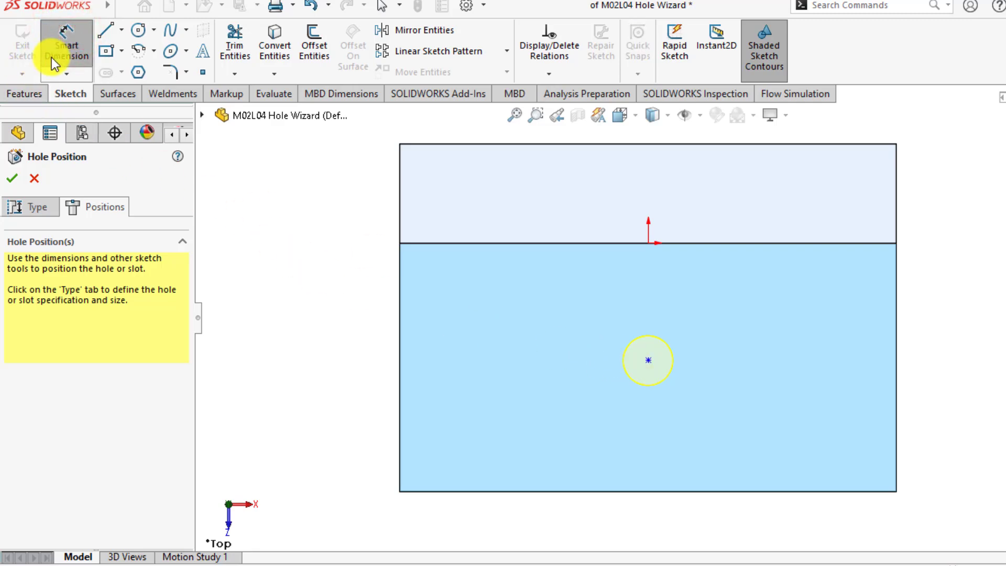
{"action": "left_click", "coordinate": [648, 361]}
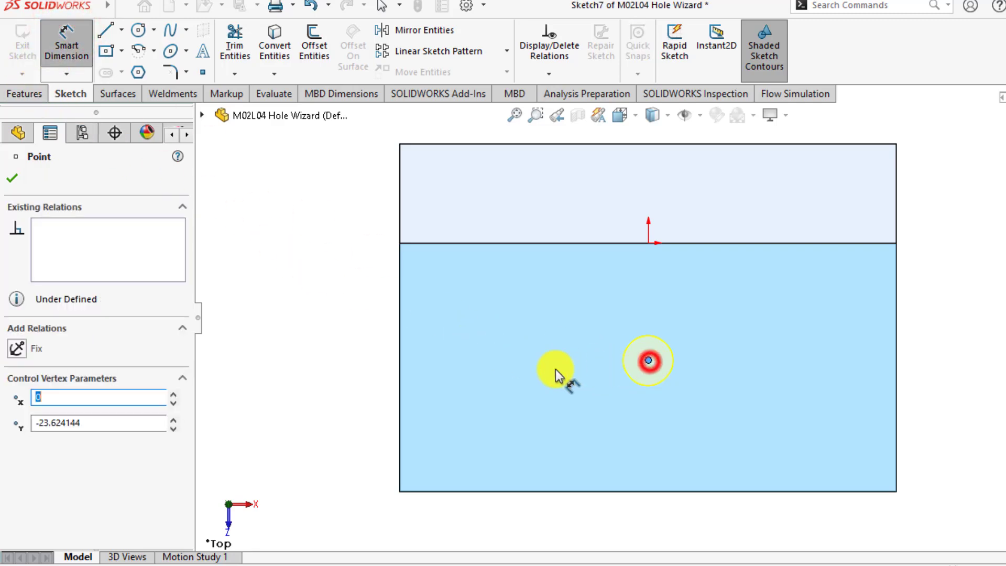
{"action": "left_click", "coordinate": [400, 375]}
{"action": "left_click", "coordinate": [321, 381]}
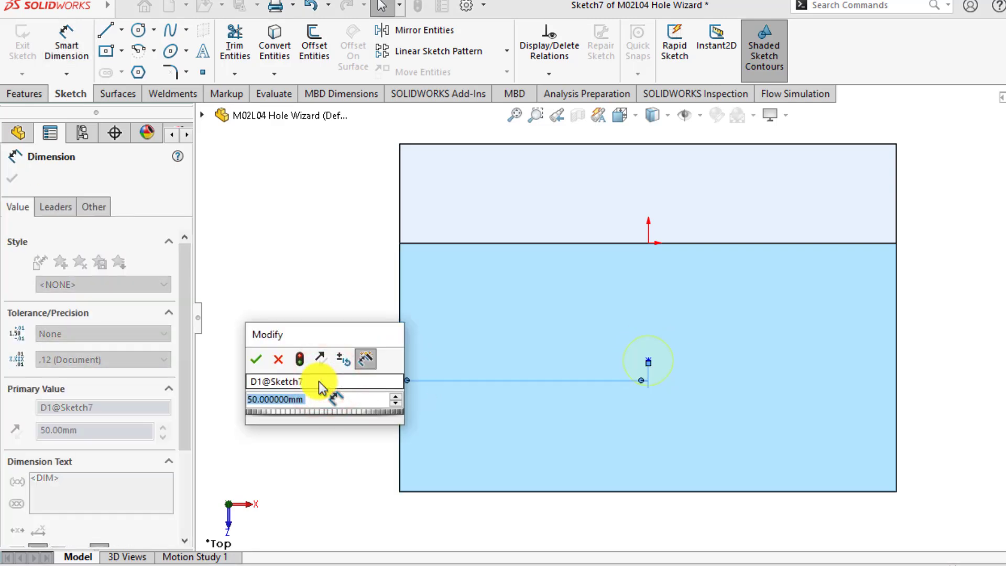
{"action": "left_click", "coordinate": [256, 359]}
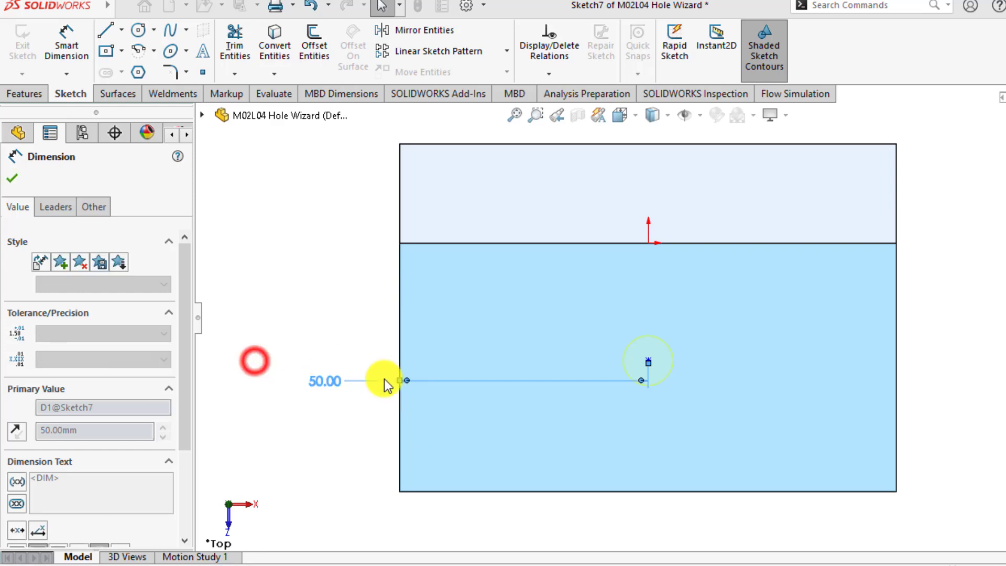
Step: Dimension the hole centre at 25 mm from the front edge of the face and finish the hole feature
{"action": "left_click", "coordinate": [648, 362]}
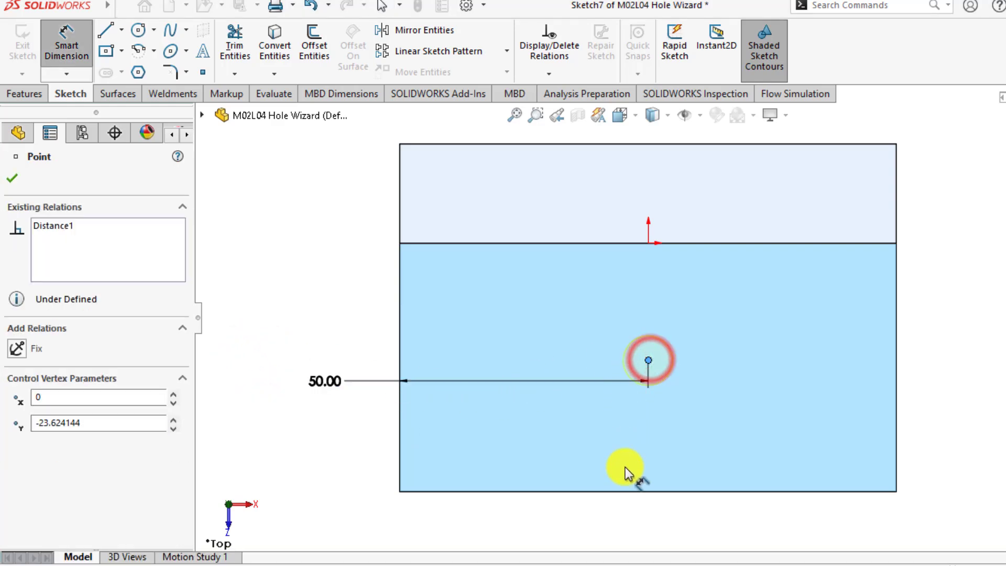
{"action": "left_click", "coordinate": [626, 492]}
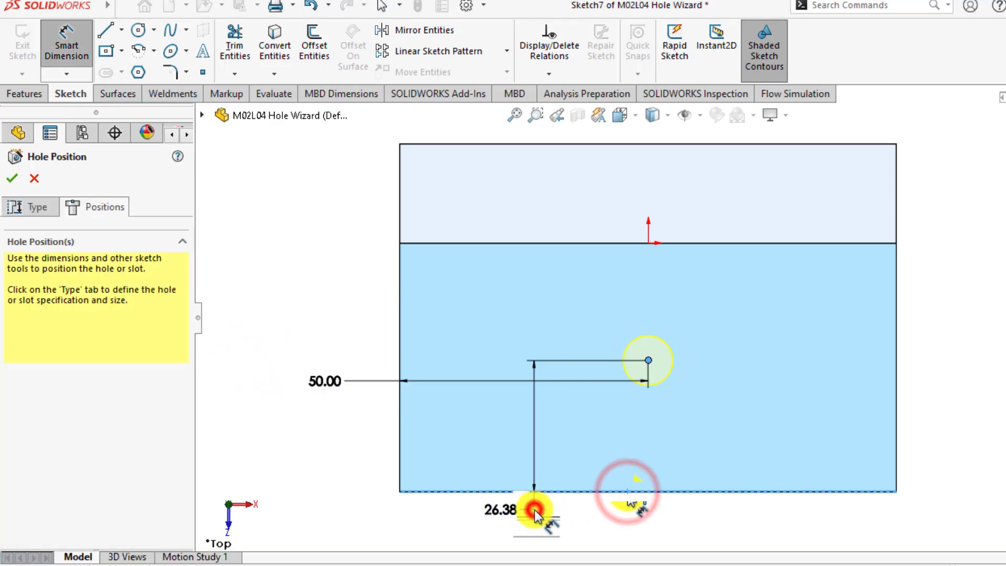
{"action": "left_click", "coordinate": [533, 511]}
{"action": "type", "text": "25"}
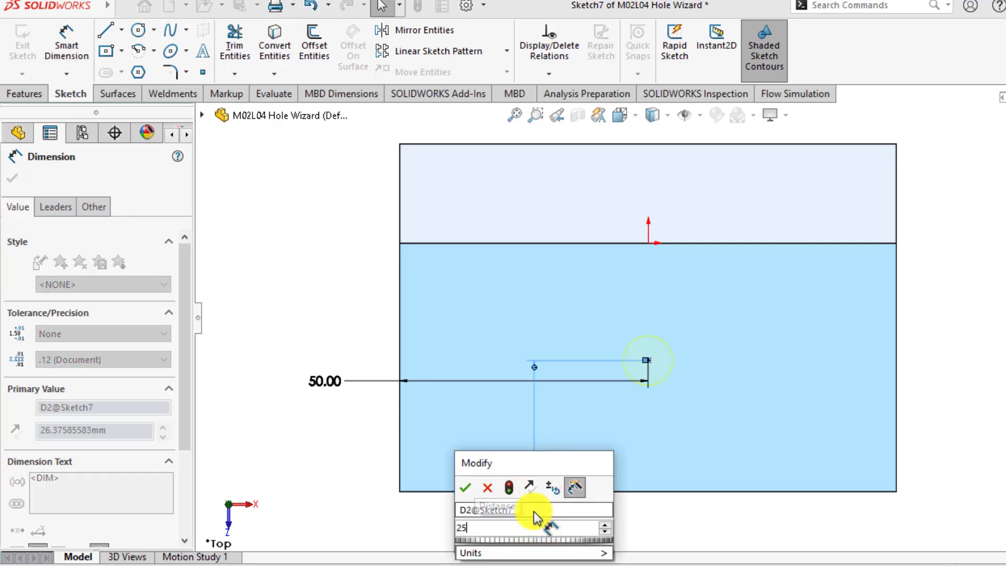
{"action": "key", "text": "Return"}
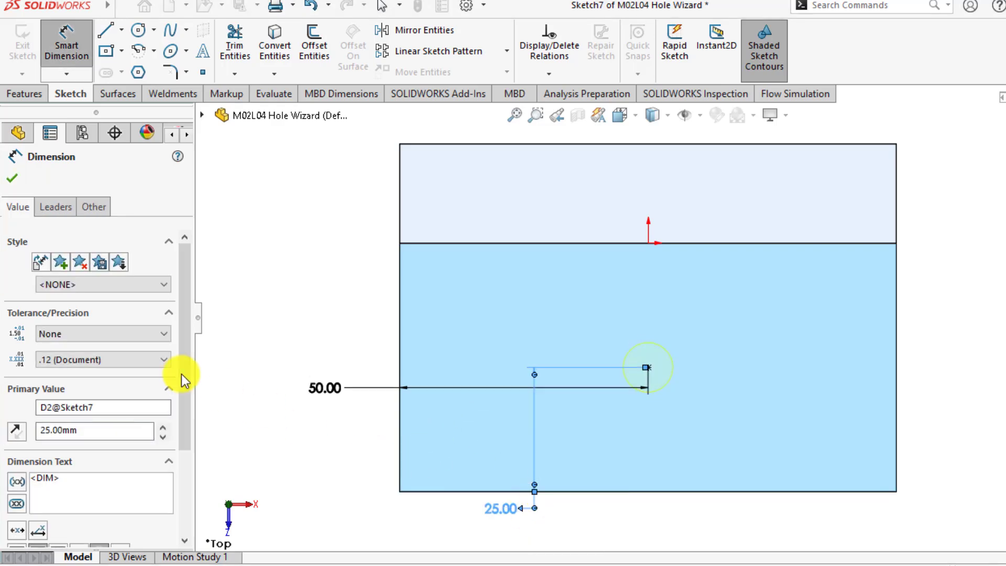
{"action": "left_click", "coordinate": [12, 178]}
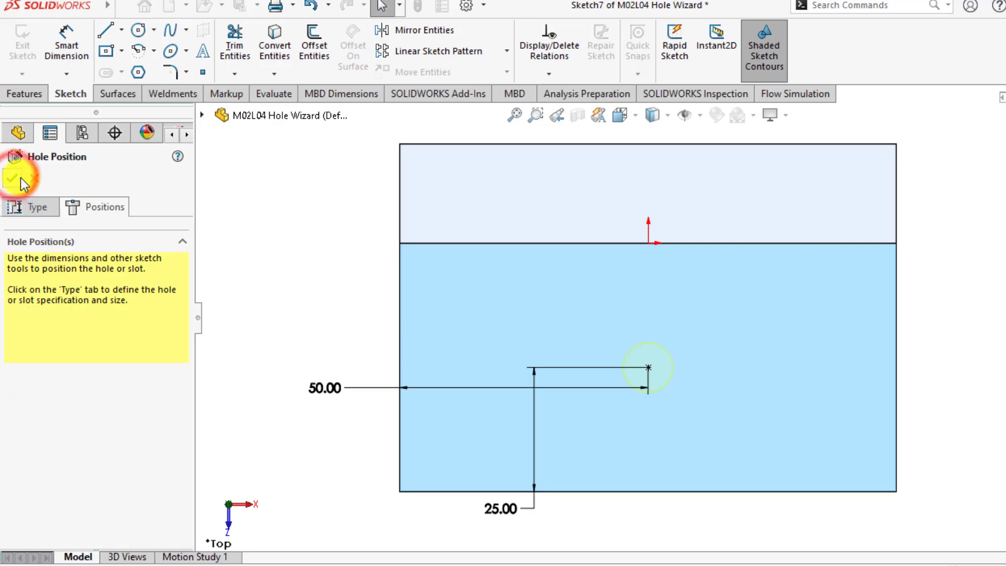
{"action": "left_click", "coordinate": [12, 178]}
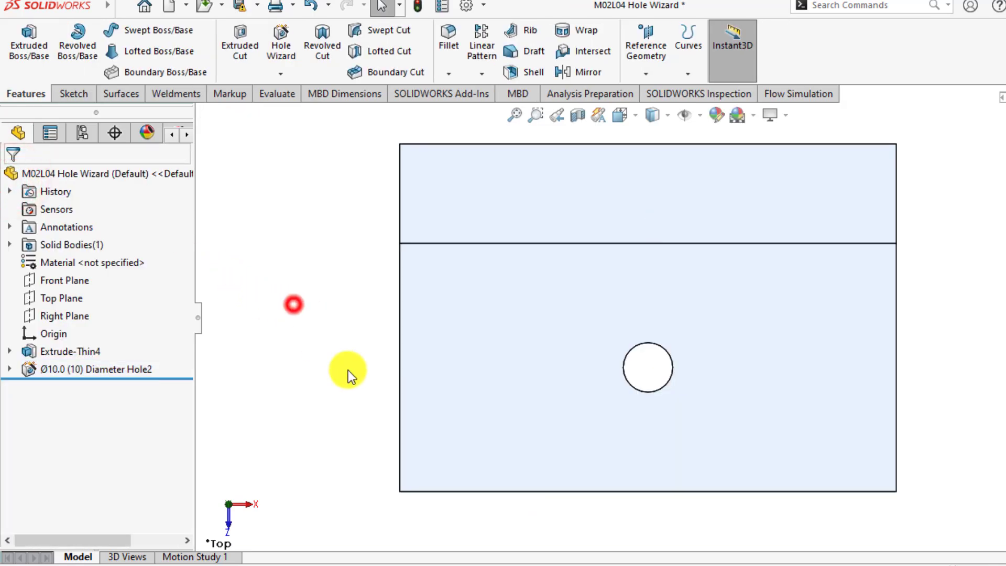
Step: Inspect the finished hole in a 3D view and check its diameter
{"action": "middle_click_drag", "start_coordinate": [293, 304], "coordinate": [347, 259]}
{"action": "scroll", "coordinate": [611, 319], "scroll_direction": "up", "scroll_amount": 5}
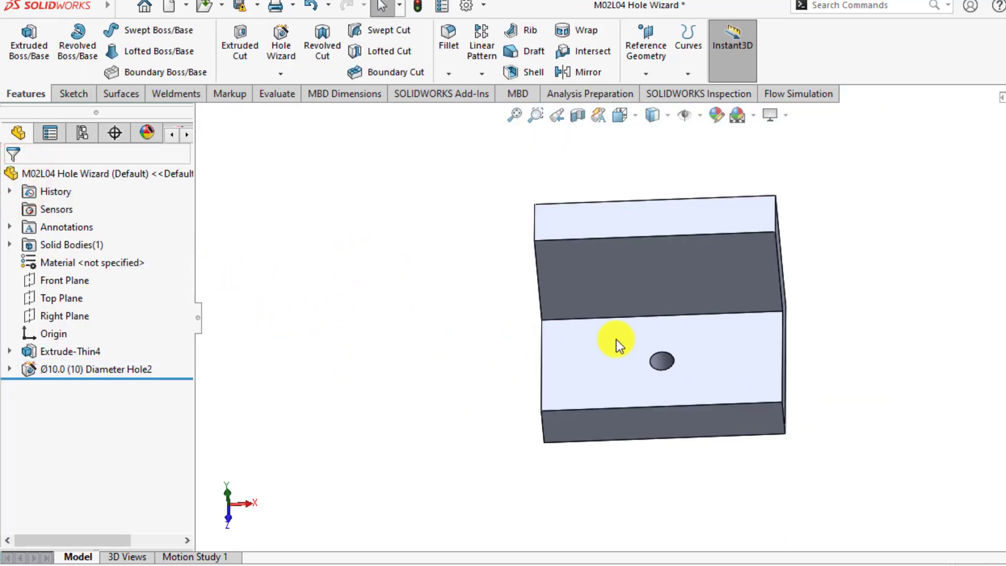
{"action": "middle_click_drag", "start_coordinate": [631, 361], "coordinate": [655, 298]}
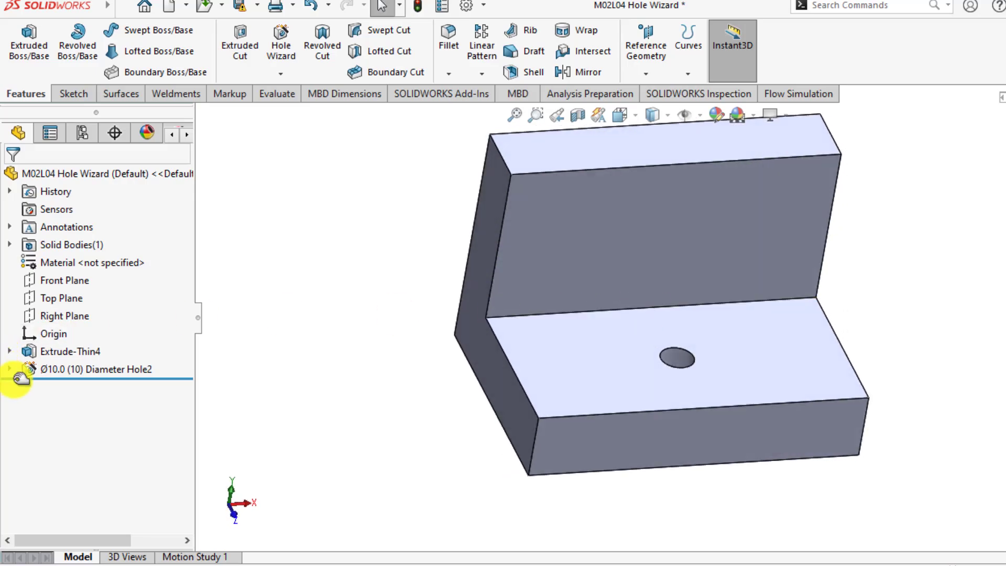
{"action": "left_click", "coordinate": [658, 356]}
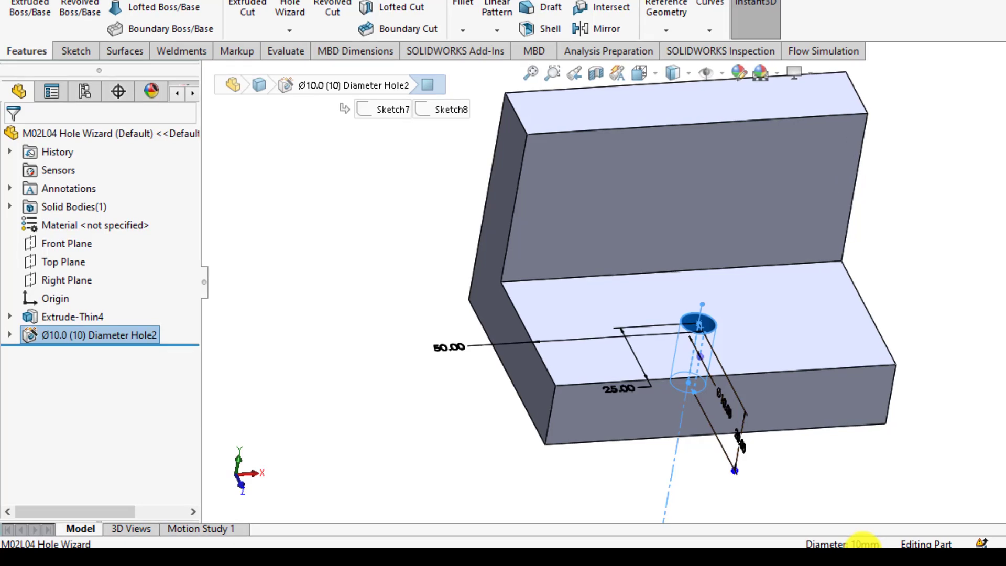
{"action": "left_click", "coordinate": [402, 426]}
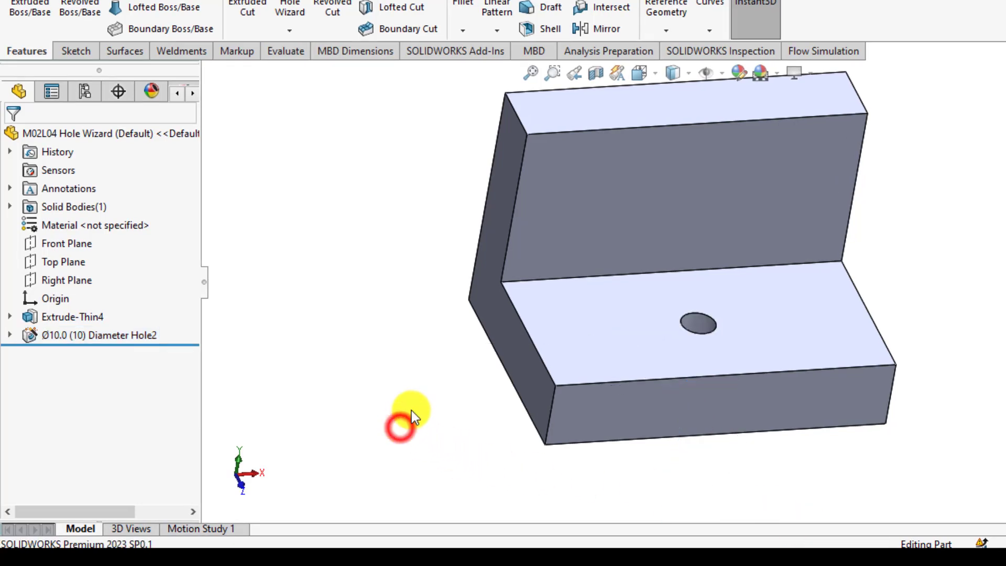
{"action": "middle_click_drag", "start_coordinate": [400, 427], "coordinate": [411, 403]}
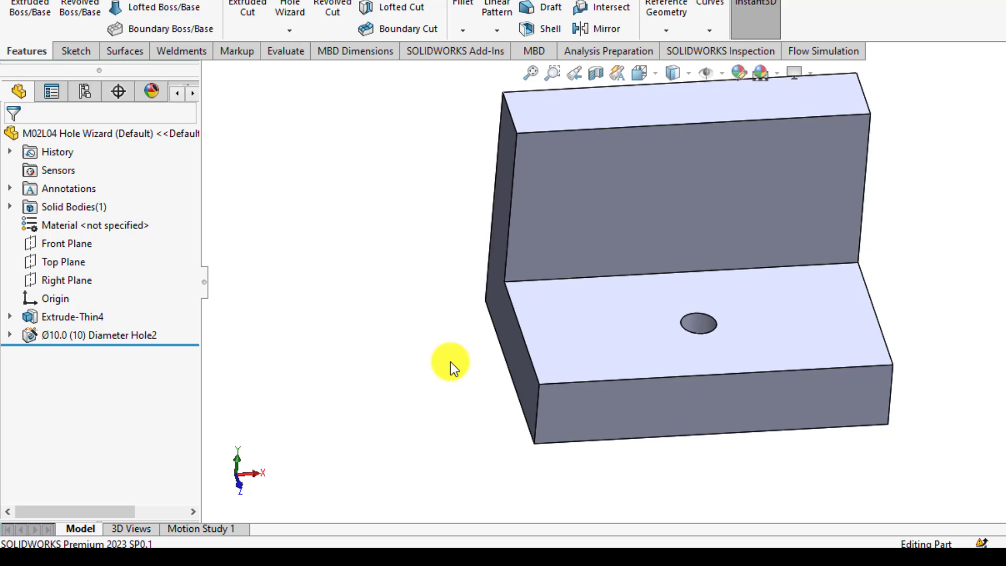
Step: Start a new Hole Wizard hole as an ANSI Metric tap drill, size M10x1.5, through all
{"action": "left_click", "coordinate": [287, 7]}
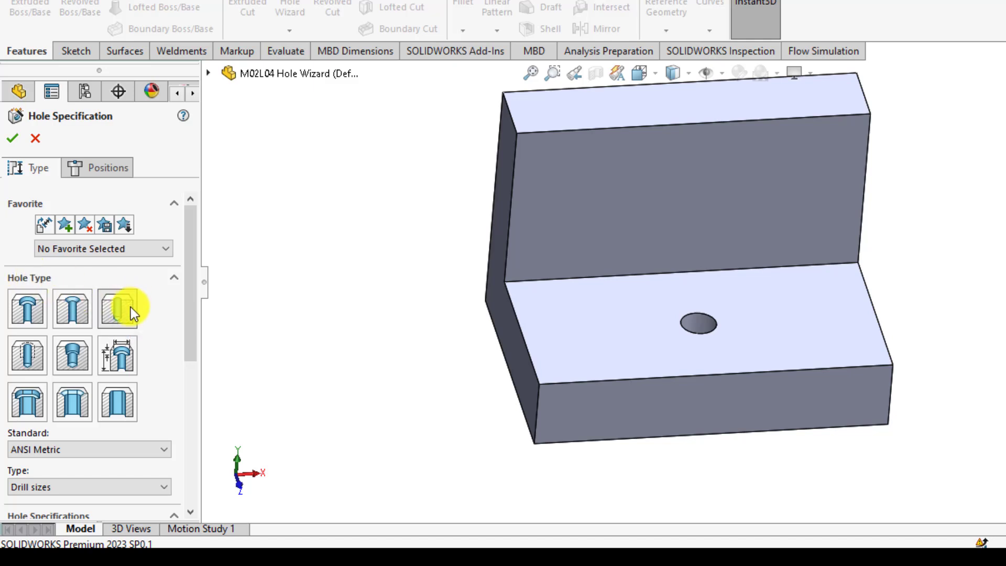
{"action": "left_click", "coordinate": [117, 307]}
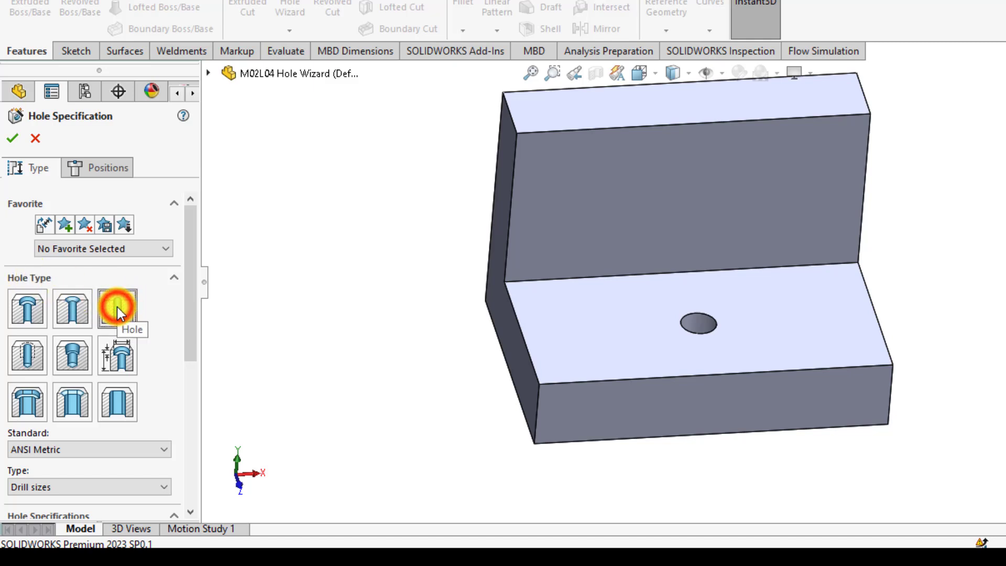
{"action": "left_click_drag", "start_coordinate": [193, 310], "coordinate": [202, 388]}
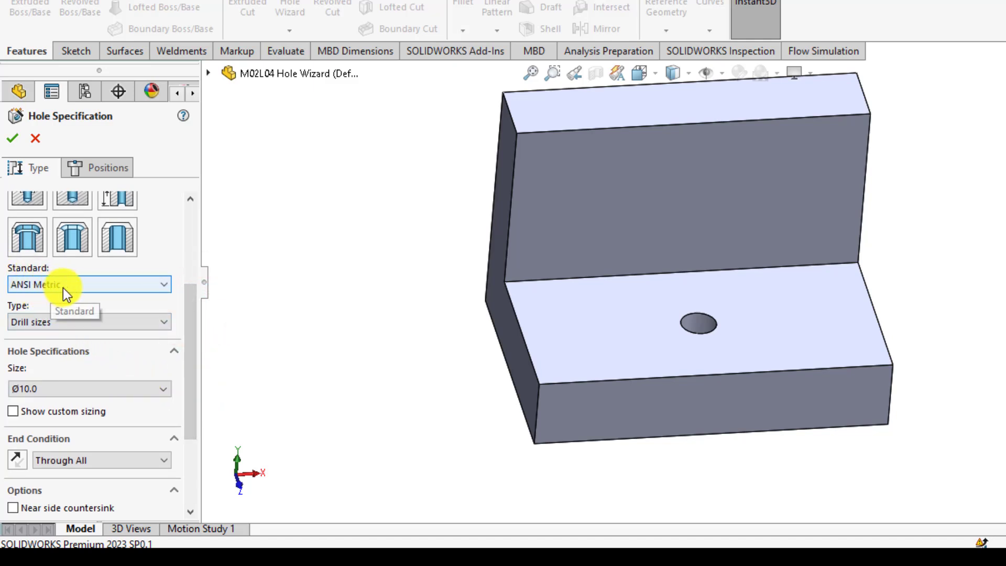
{"action": "left_click", "coordinate": [65, 324]}
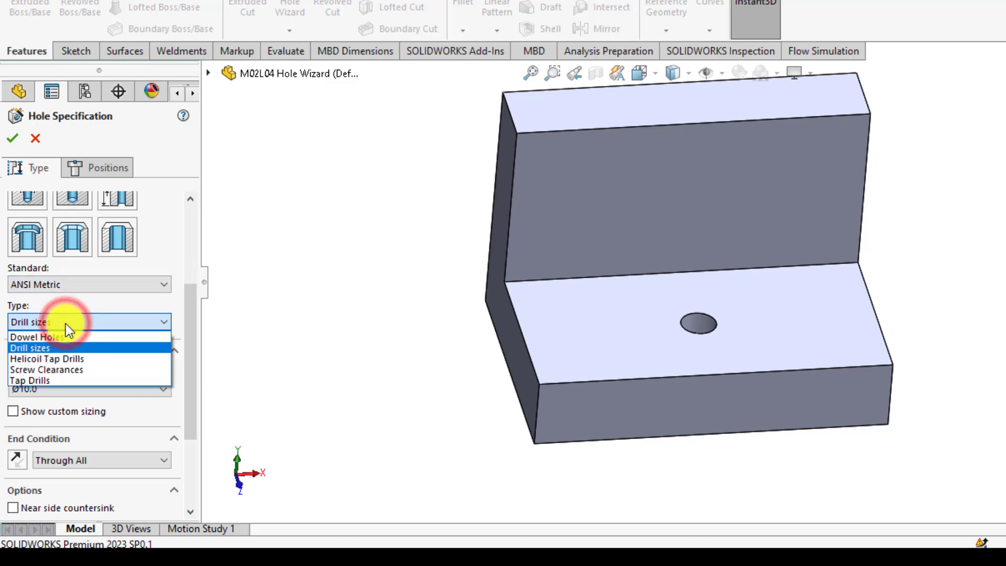
{"action": "left_click", "coordinate": [46, 382]}
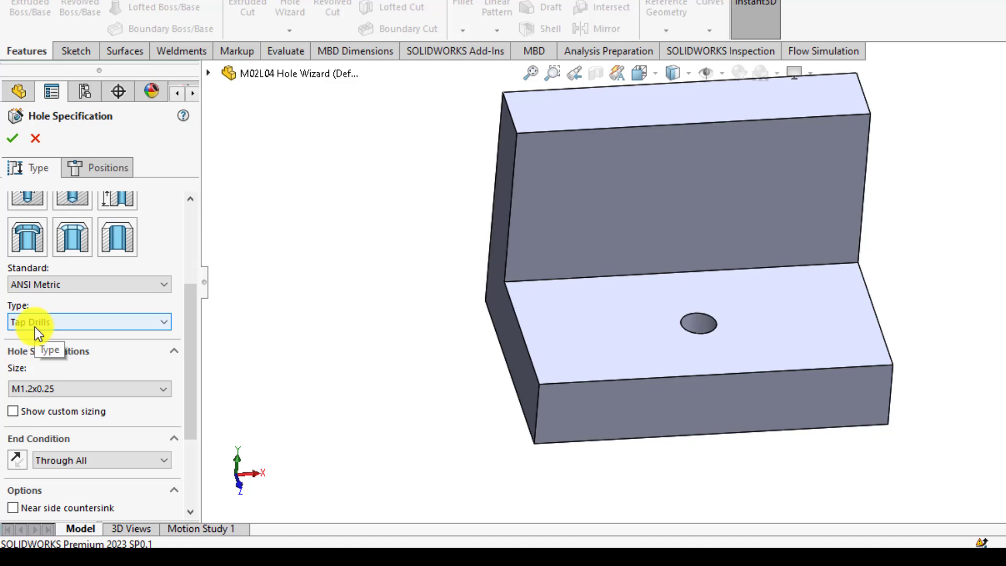
{"action": "left_click", "coordinate": [87, 391]}
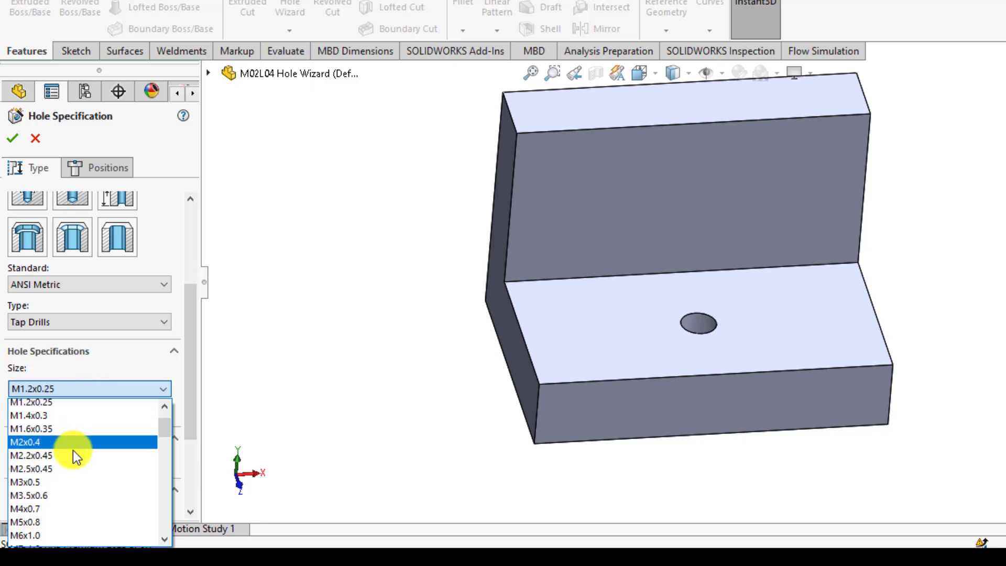
{"action": "scroll", "coordinate": [73, 450], "scroll_direction": "down", "scroll_amount": 1}
{"action": "scroll", "coordinate": [58, 458], "scroll_direction": "down", "scroll_amount": 2}
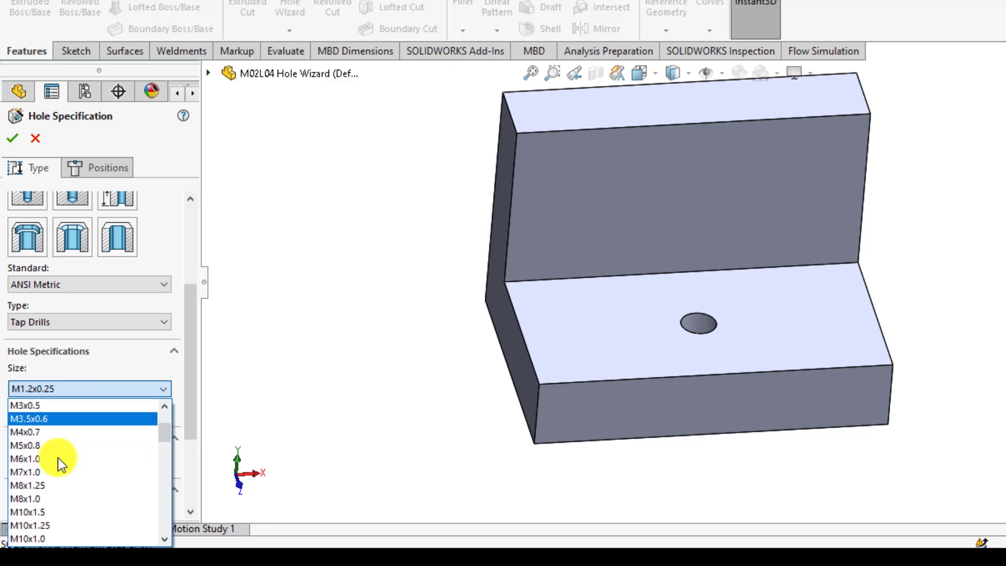
{"action": "left_click", "coordinate": [57, 510]}
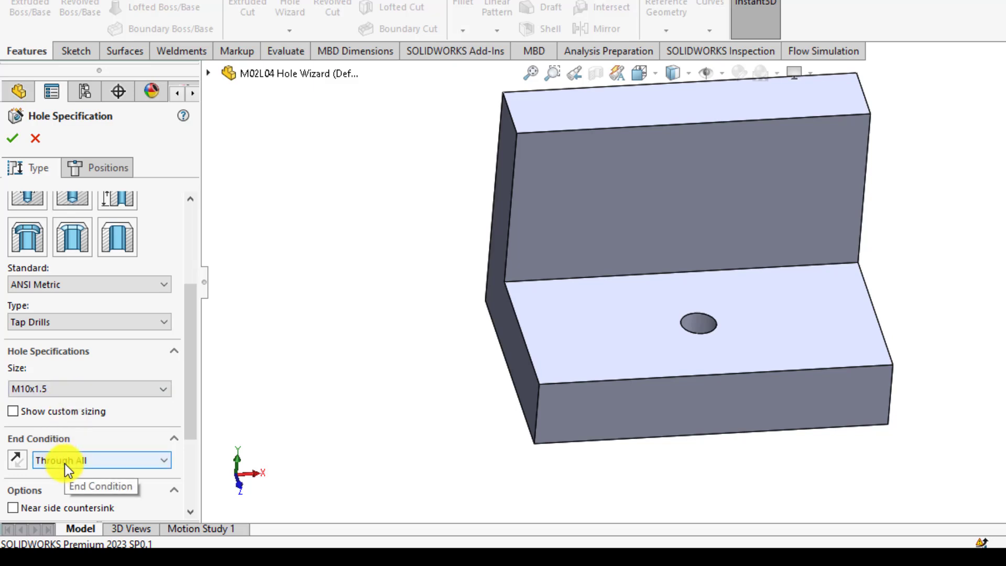
Step: Place one hole centre on the upper face of the horizontal leg, about 19 mm from its left edge and 25 mm from its front edge
{"action": "left_click", "coordinate": [100, 168]}
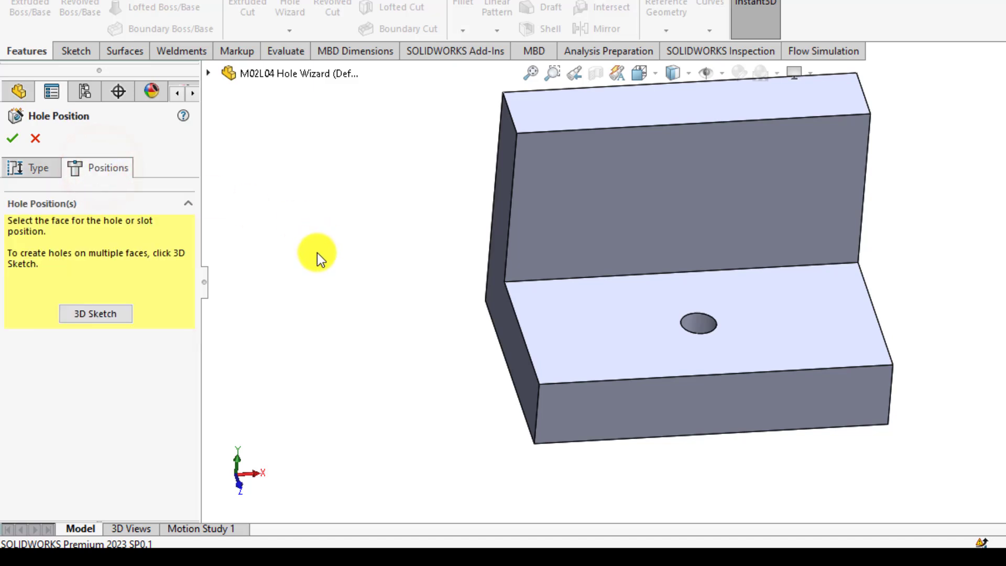
{"action": "left_click", "coordinate": [588, 329]}
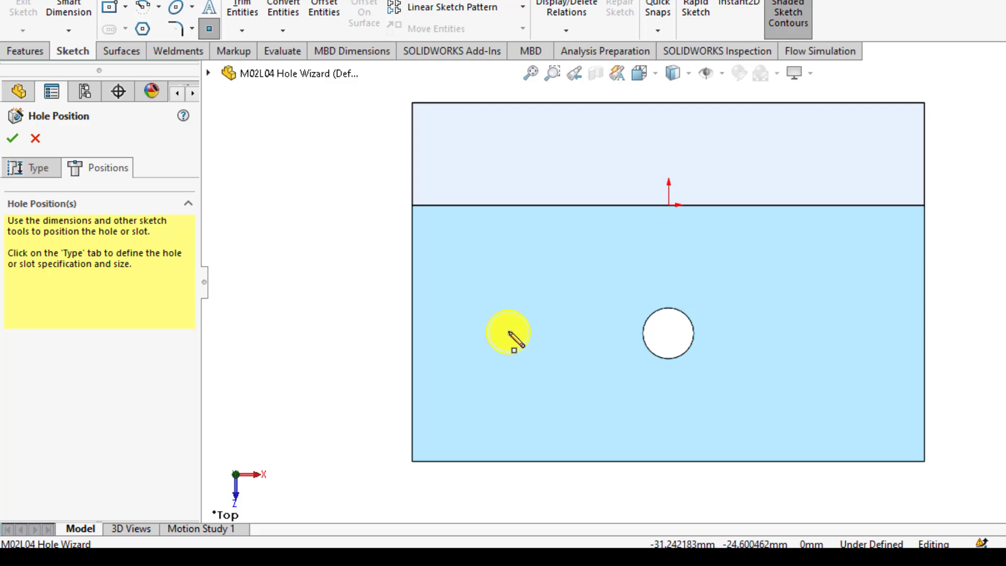
{"action": "left_click", "coordinate": [508, 330]}
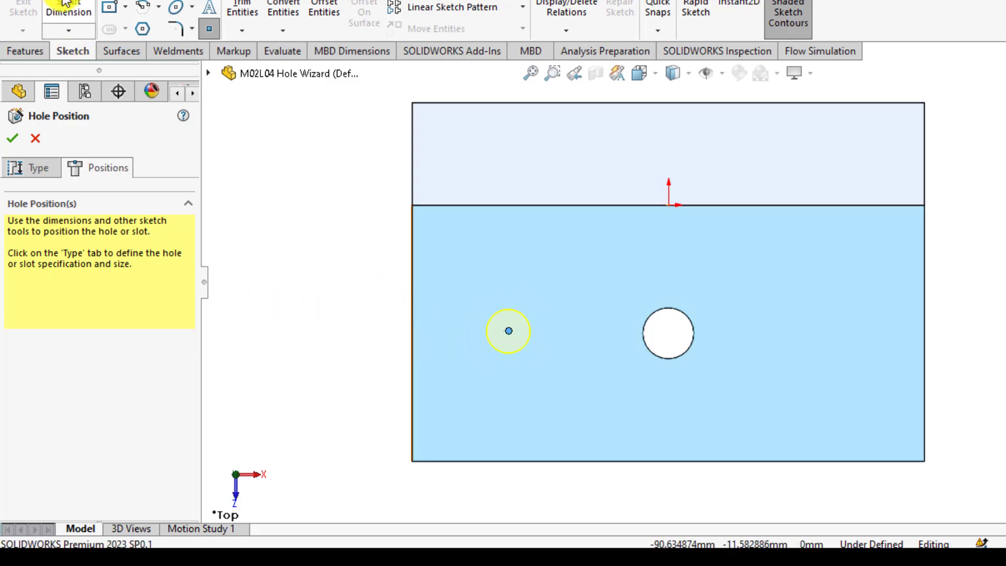
Step: Dimension the tap drill hole's centre at 20 mm from the left edge of the face
{"action": "left_click", "coordinate": [68, 12]}
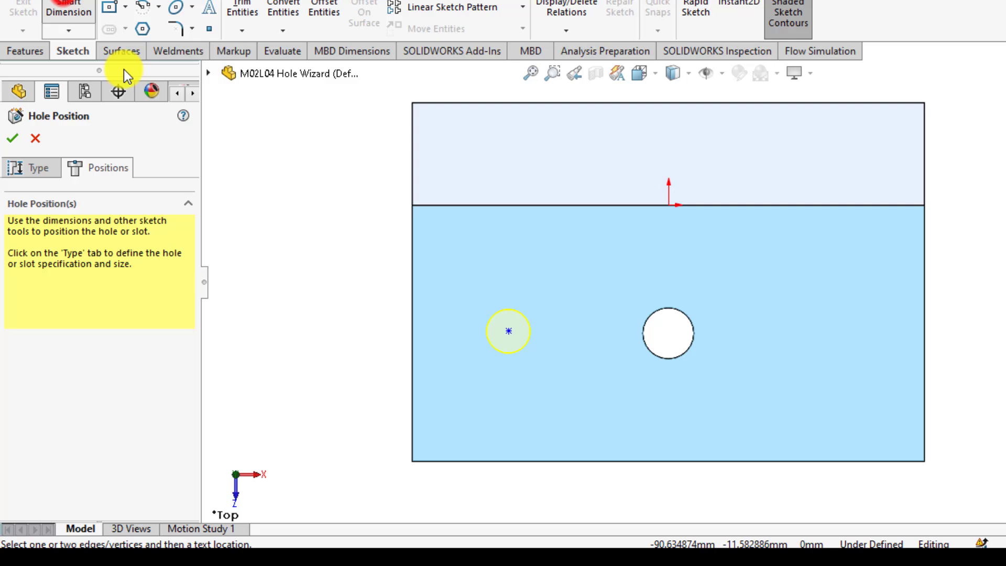
{"action": "left_click", "coordinate": [509, 330]}
{"action": "left_click", "coordinate": [411, 360]}
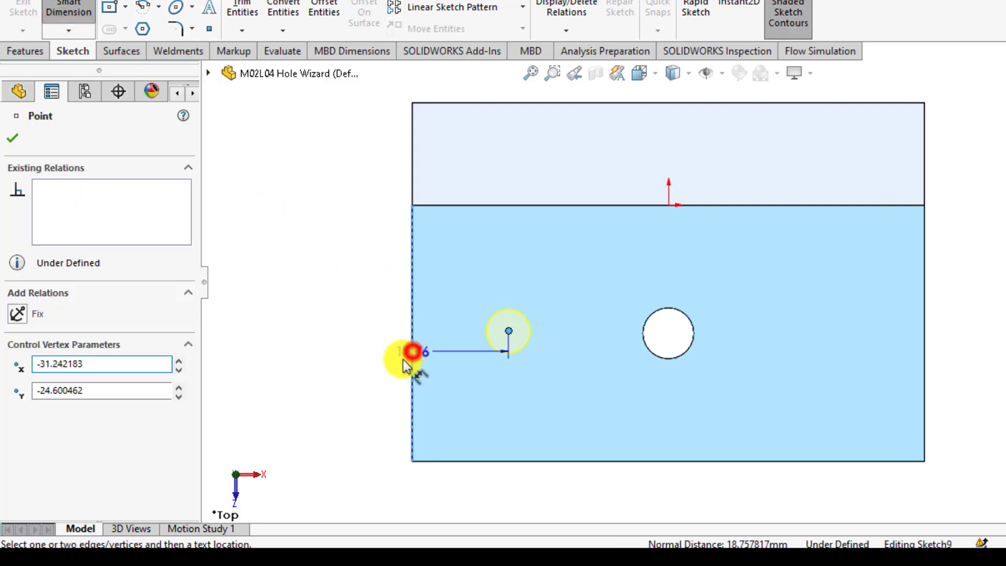
{"action": "left_click", "coordinate": [332, 378]}
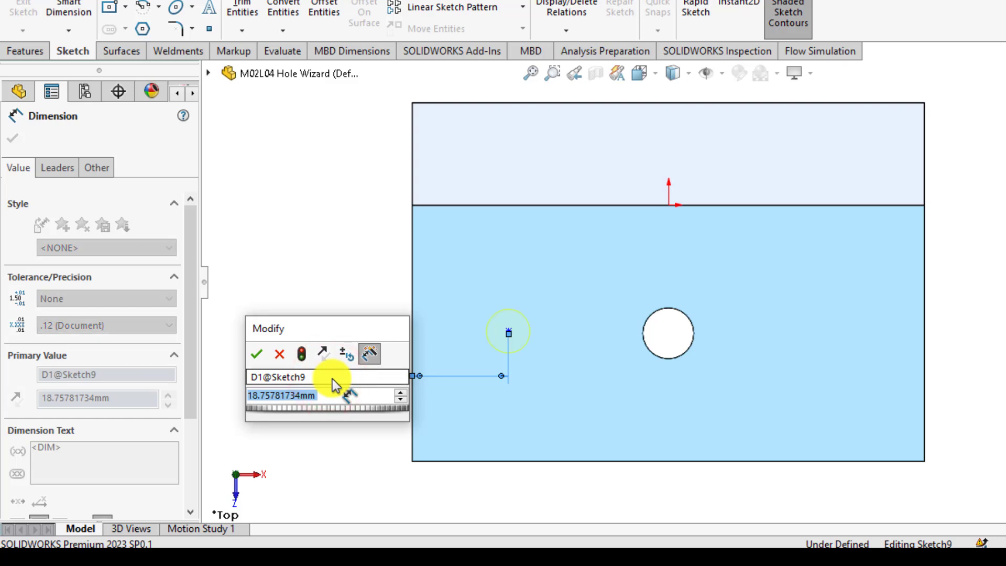
{"action": "type", "text": "20"}
{"action": "key", "text": "Return"}
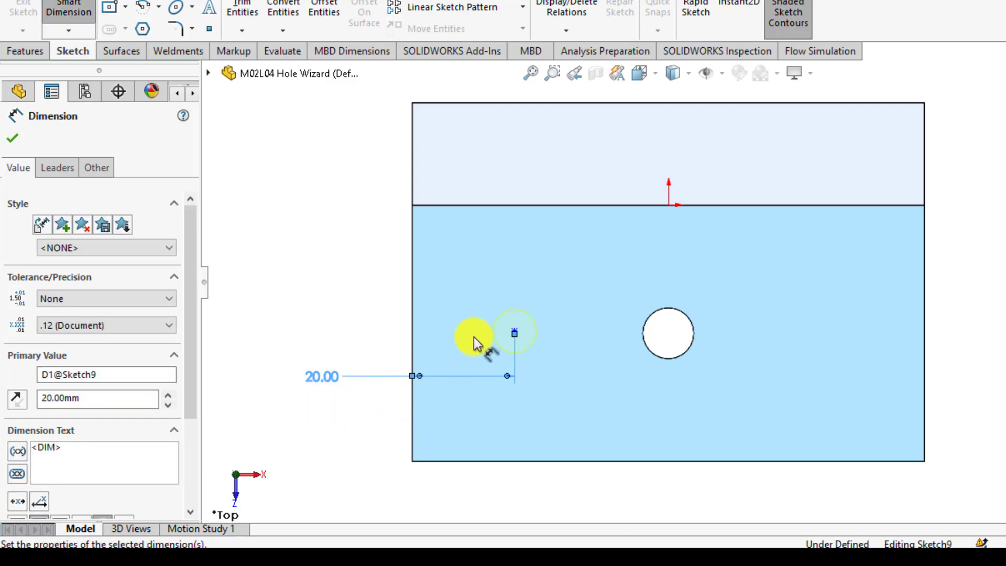
Step: Dimension the tap drill hole's centre at 25 mm from the front edge and finish the hole feature
{"action": "left_click", "coordinate": [514, 331]}
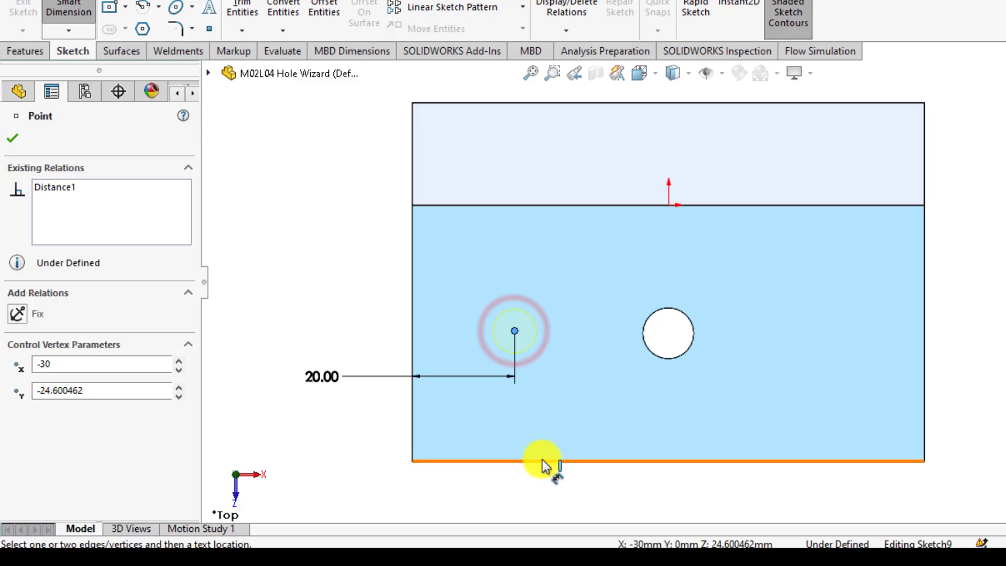
{"action": "left_click", "coordinate": [541, 460]}
{"action": "left_click", "coordinate": [528, 498]}
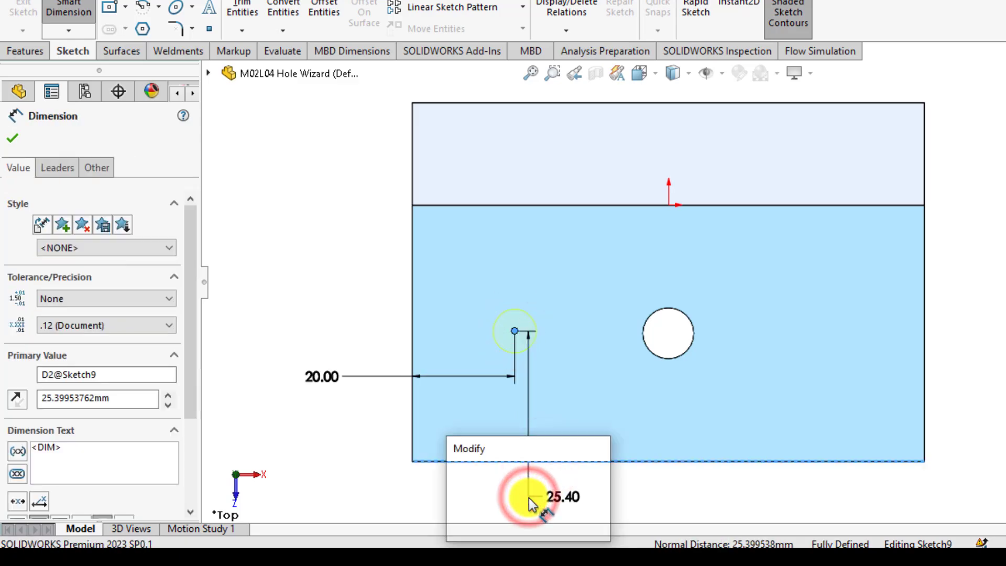
{"action": "type", "text": "25"}
{"action": "key", "text": "Return"}
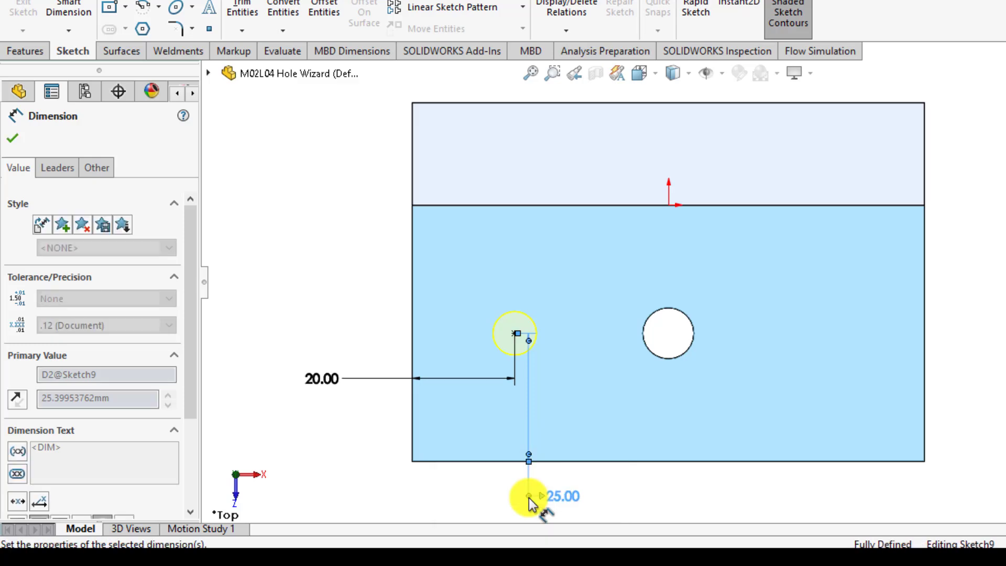
{"action": "left_click", "coordinate": [12, 139]}
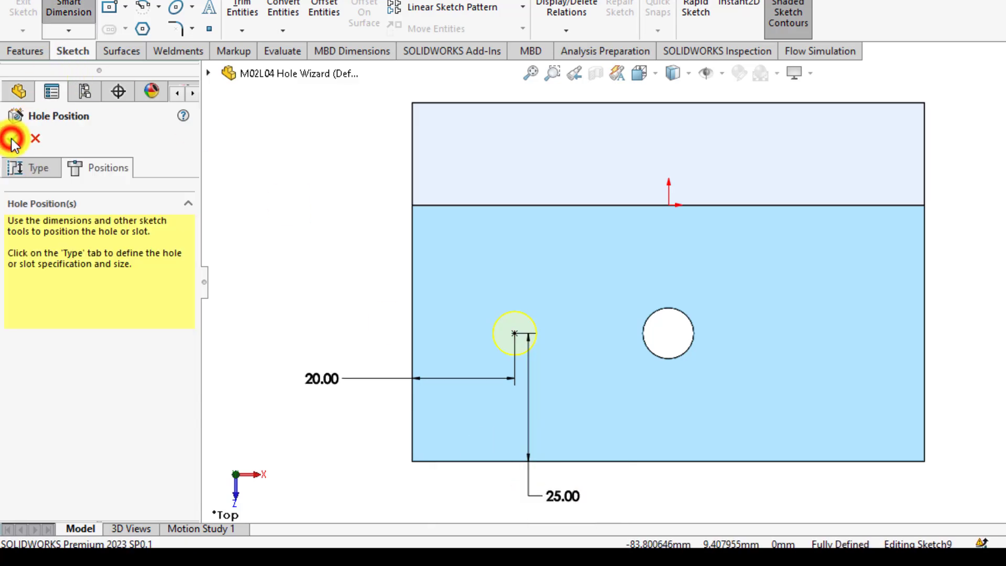
{"action": "left_click", "coordinate": [13, 138]}
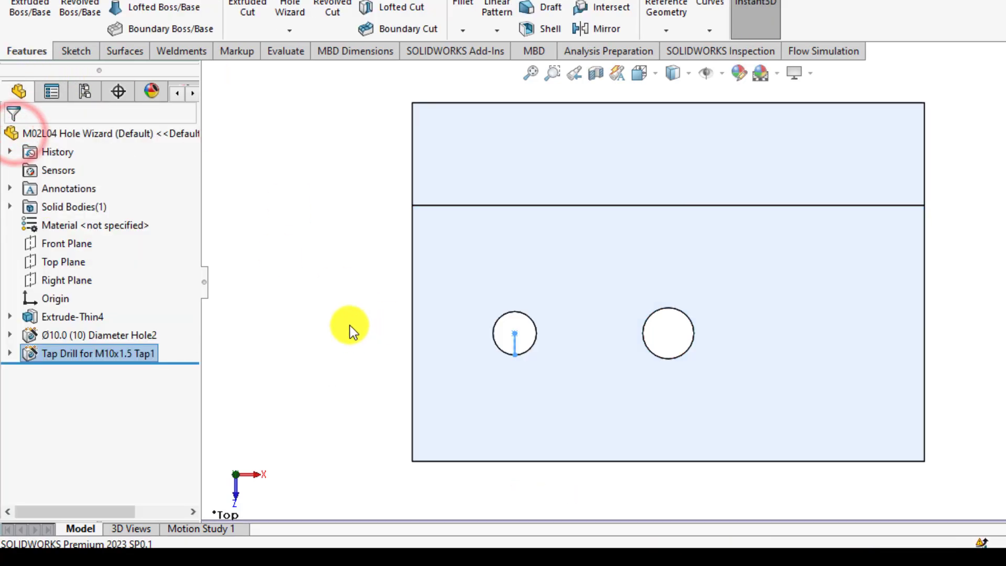
Step: Inspect both holes in a 3D view and compare the diameters of the drill-size hole and the M10x1.5 tap drill hole
{"action": "middle_click_drag", "start_coordinate": [348, 322], "coordinate": [370, 242]}
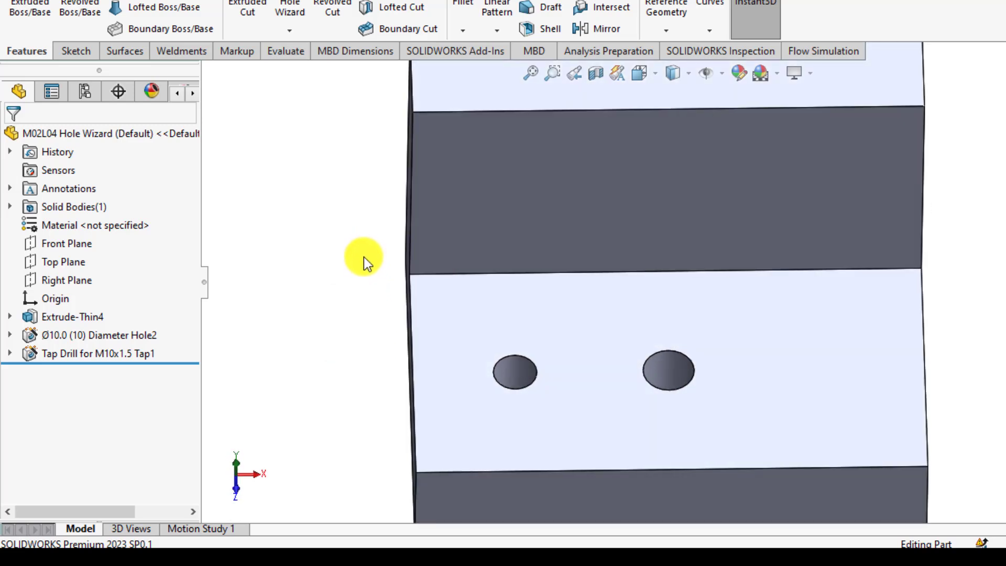
{"action": "left_click", "coordinate": [658, 376]}
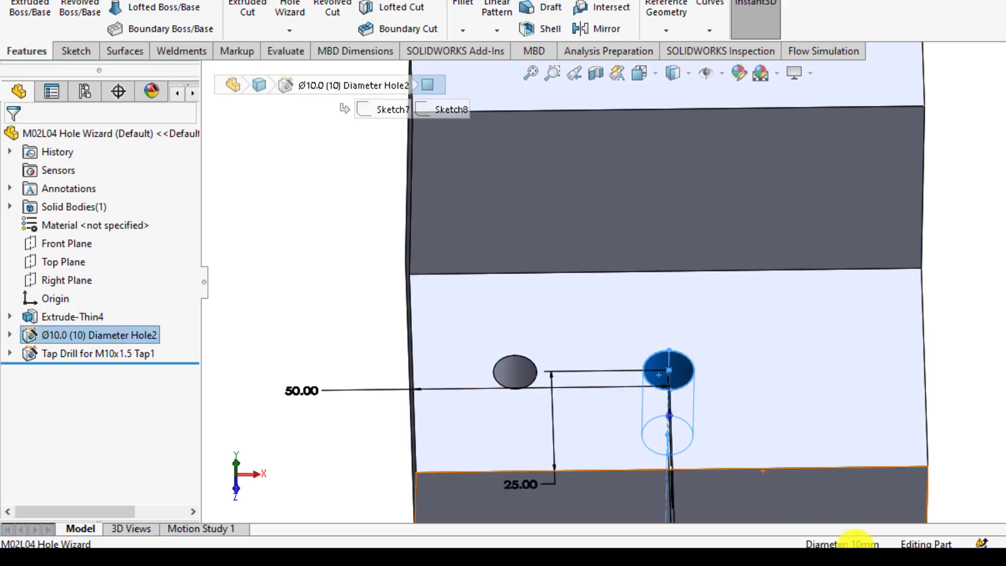
{"action": "left_click", "coordinate": [517, 375]}
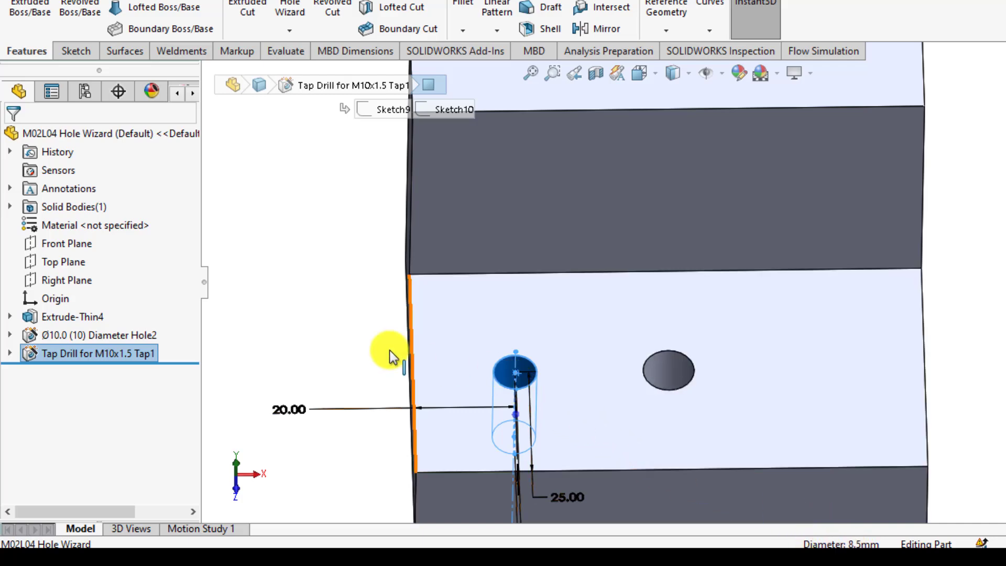
{"action": "left_click", "coordinate": [367, 347]}
{"action": "scroll", "coordinate": [369, 347], "scroll_direction": "up", "scroll_amount": 1}
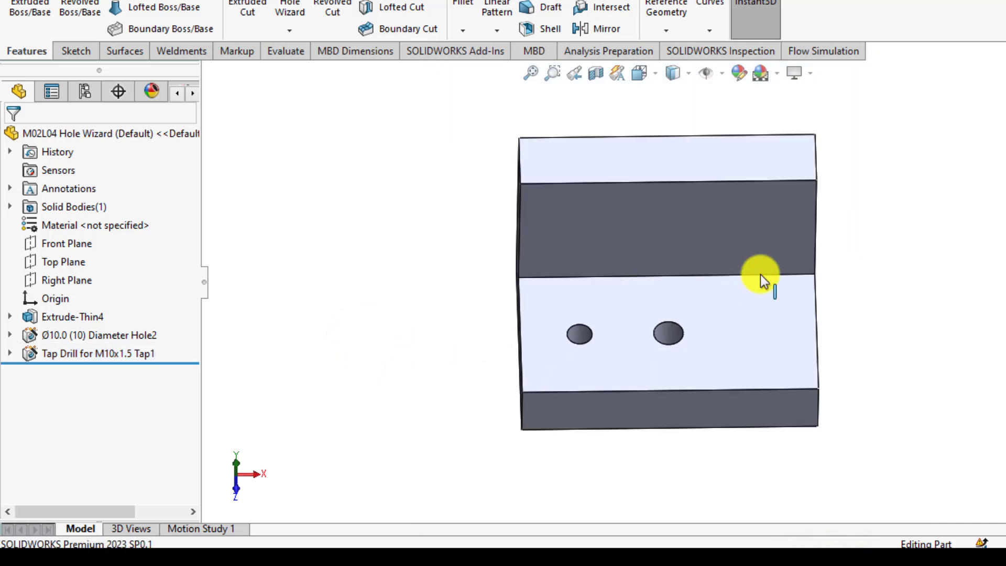
{"action": "scroll", "coordinate": [759, 275], "scroll_direction": "up", "scroll_amount": 2}
{"action": "scroll", "coordinate": [737, 271], "scroll_direction": "down", "scroll_amount": 2}
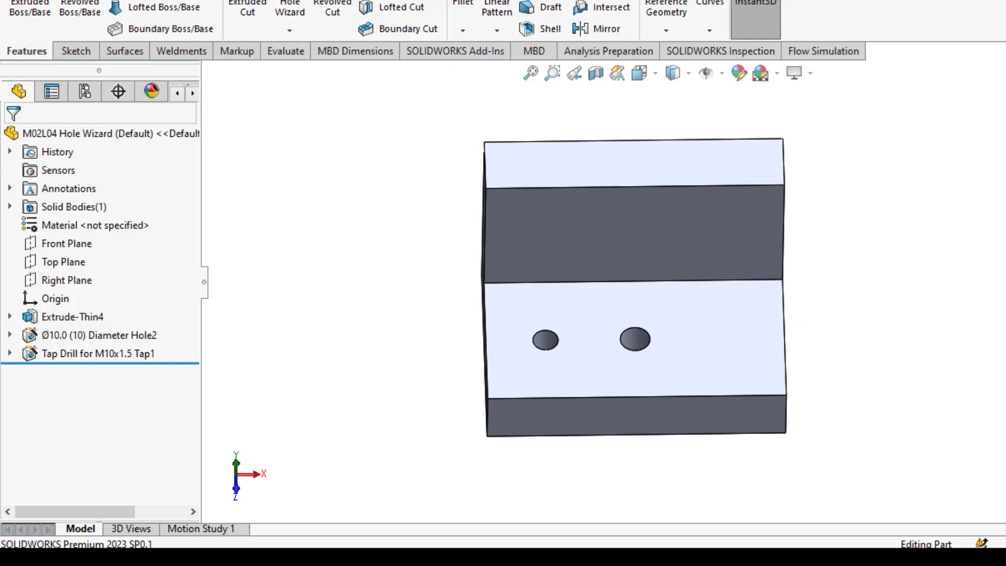
Step: Start another Hole Wizard hole with the Helicoil Tap Drills type, size M10x1.5, through all
{"action": "left_click", "coordinate": [291, 11]}
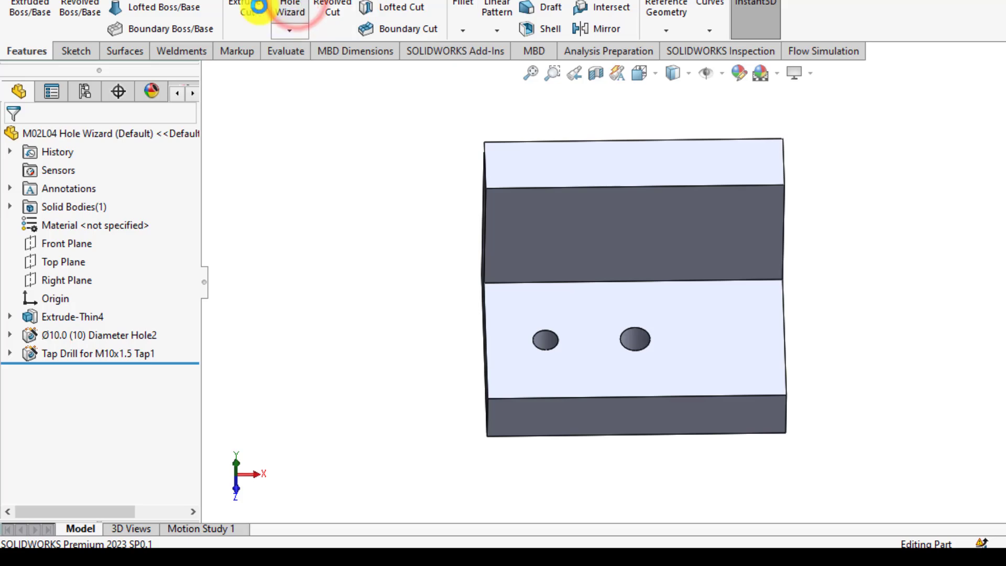
{"action": "left_click_drag", "start_coordinate": [192, 301], "coordinate": [194, 377]}
{"action": "left_click", "coordinate": [58, 347]}
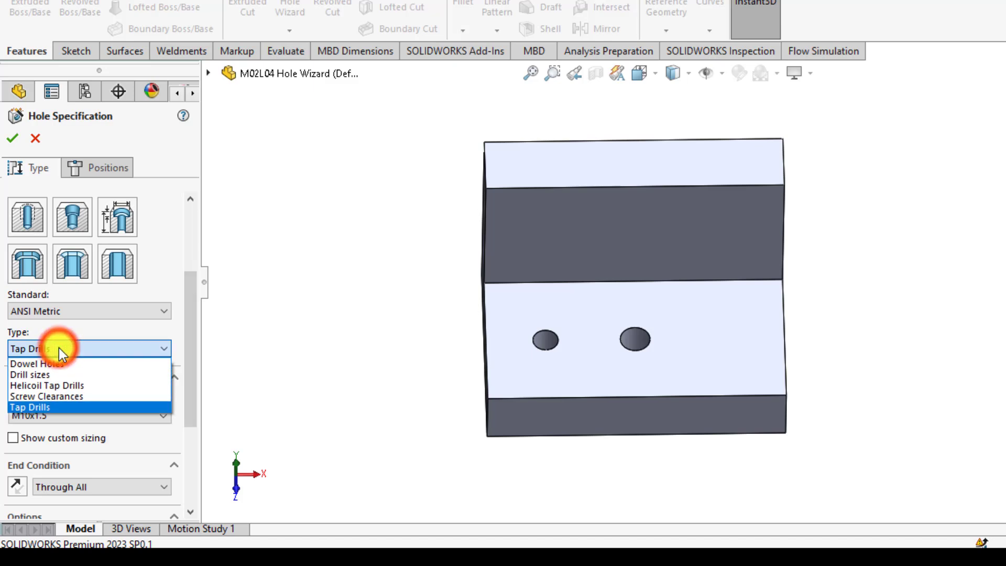
{"action": "left_click", "coordinate": [58, 386]}
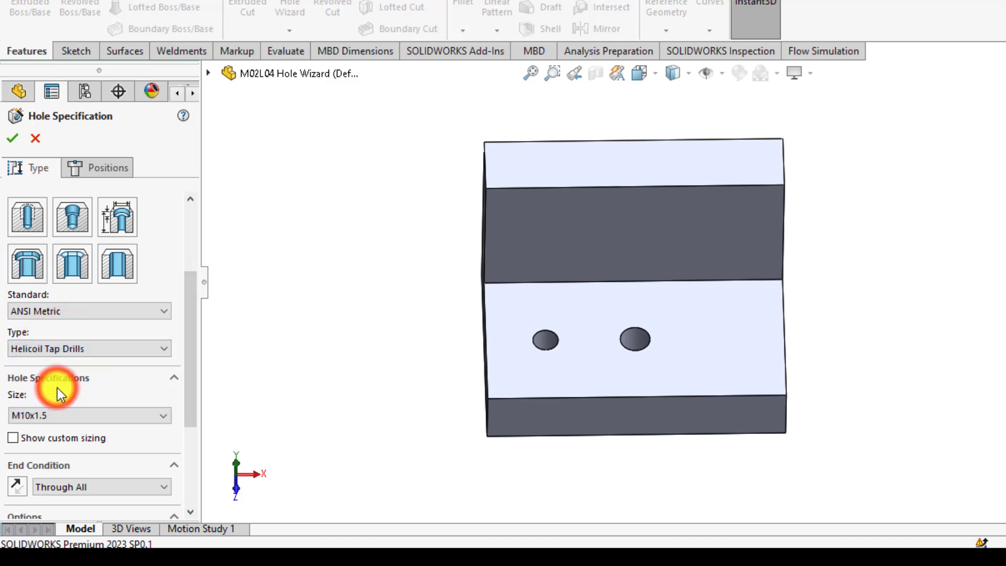
Step: Place the Helicoil hole's centre on the upper face of the horizontal leg, about 20 mm from its right edge
{"action": "left_click", "coordinate": [93, 168]}
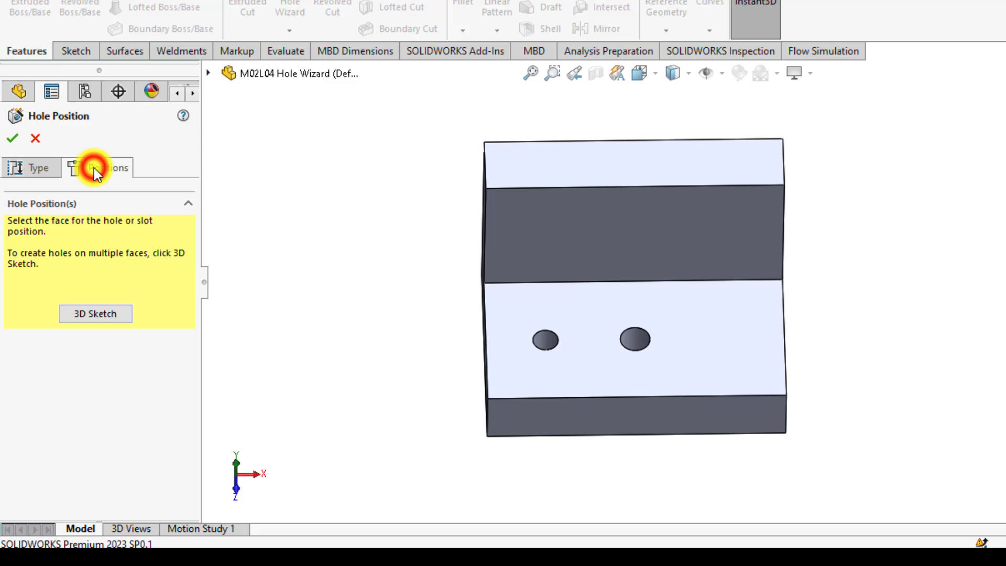
{"action": "left_click", "coordinate": [707, 361]}
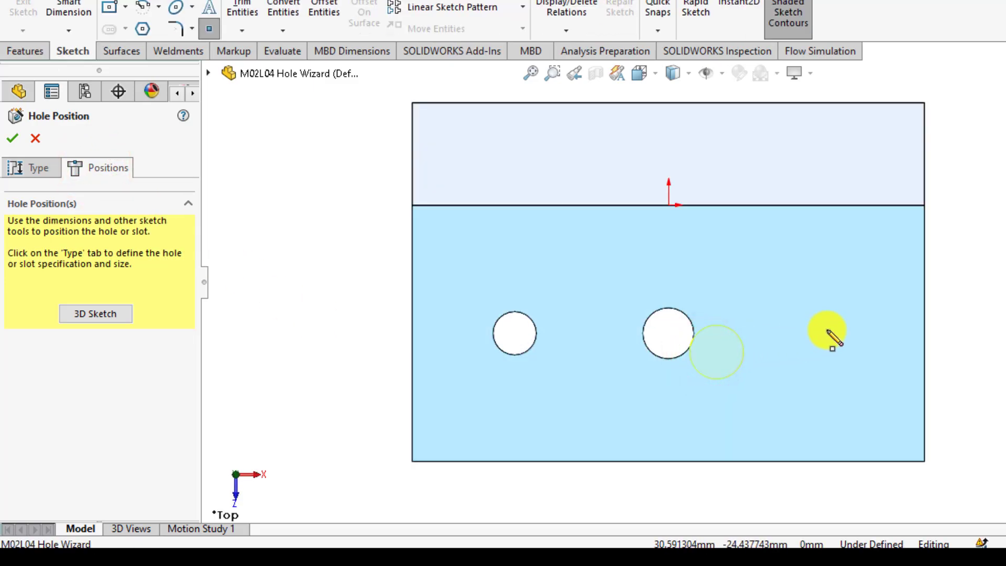
{"action": "left_click", "coordinate": [821, 331]}
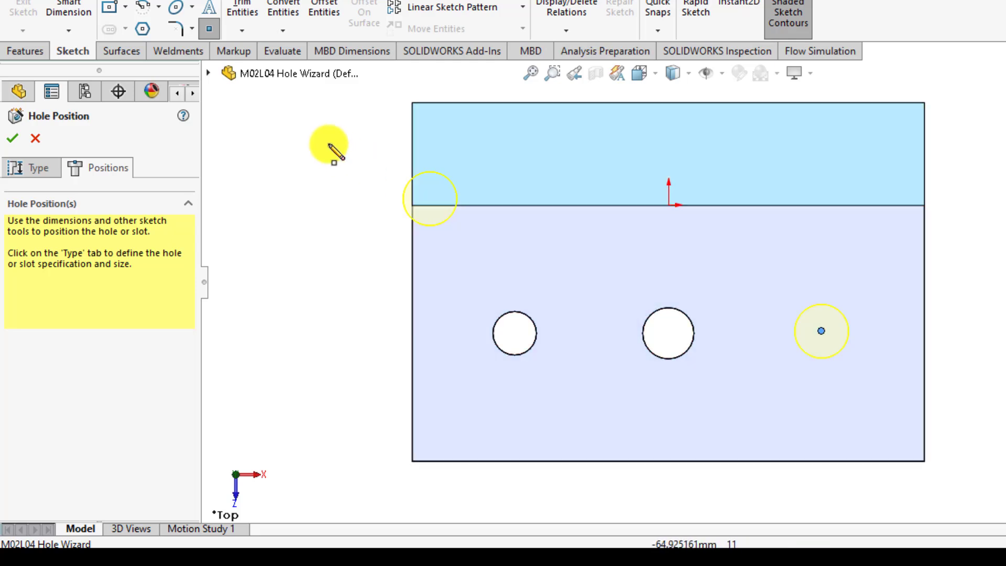
Step: Dimension the Helicoil hole's centre at 20 mm from the right edge of the face
{"action": "left_click", "coordinate": [74, 6]}
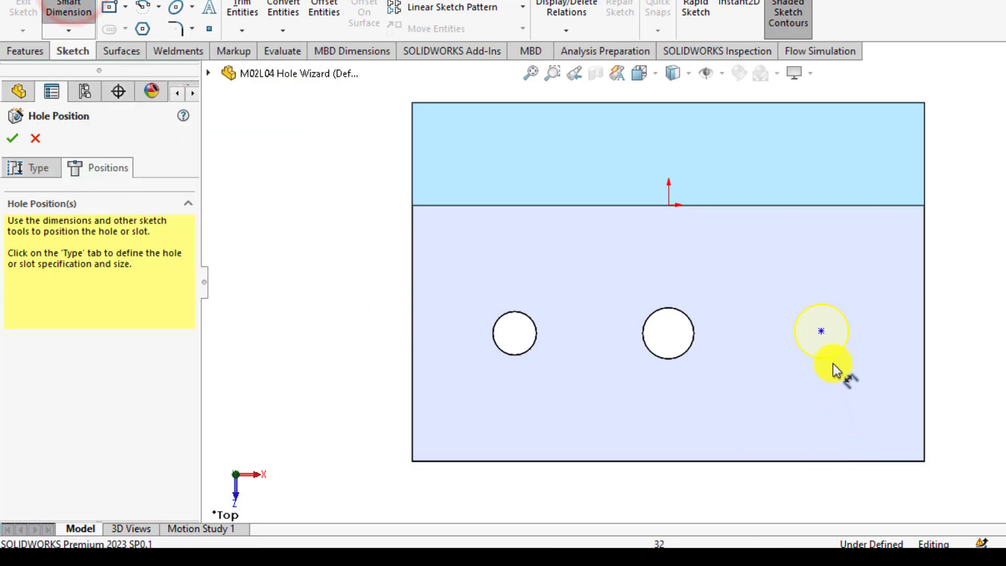
{"action": "left_click", "coordinate": [821, 332]}
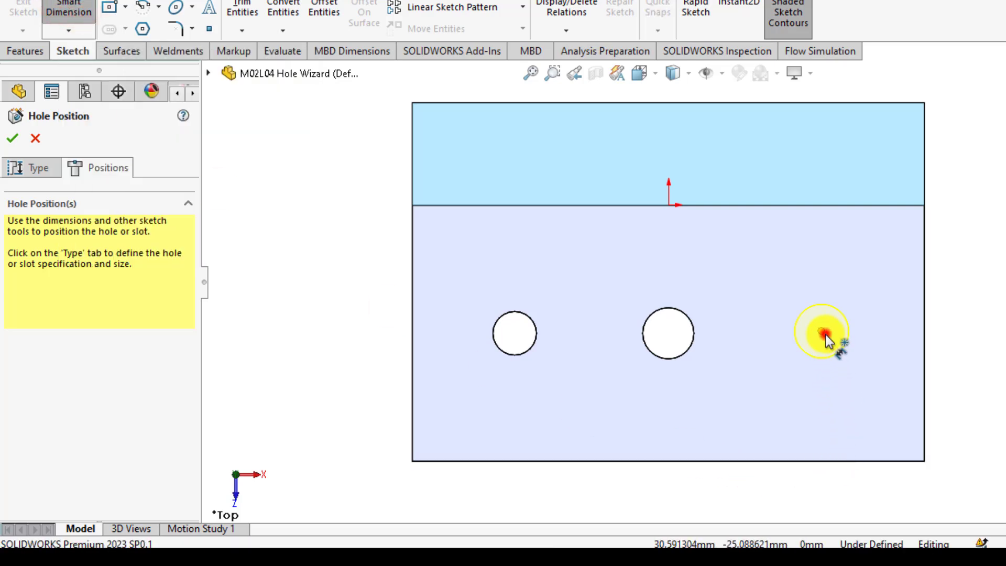
{"action": "left_click", "coordinate": [924, 361]}
{"action": "left_click", "coordinate": [994, 376]}
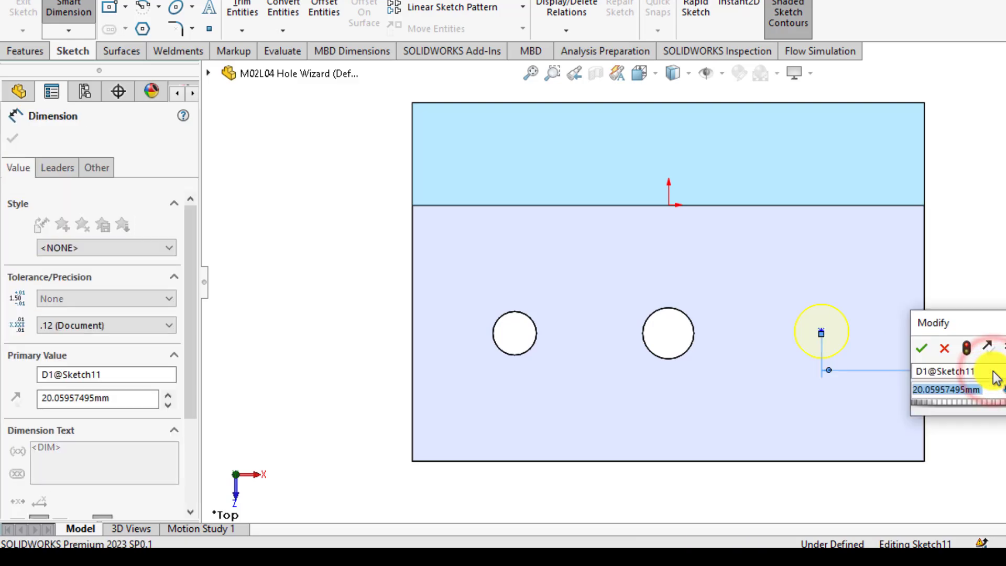
{"action": "type", "text": "20"}
{"action": "key", "text": "Return"}
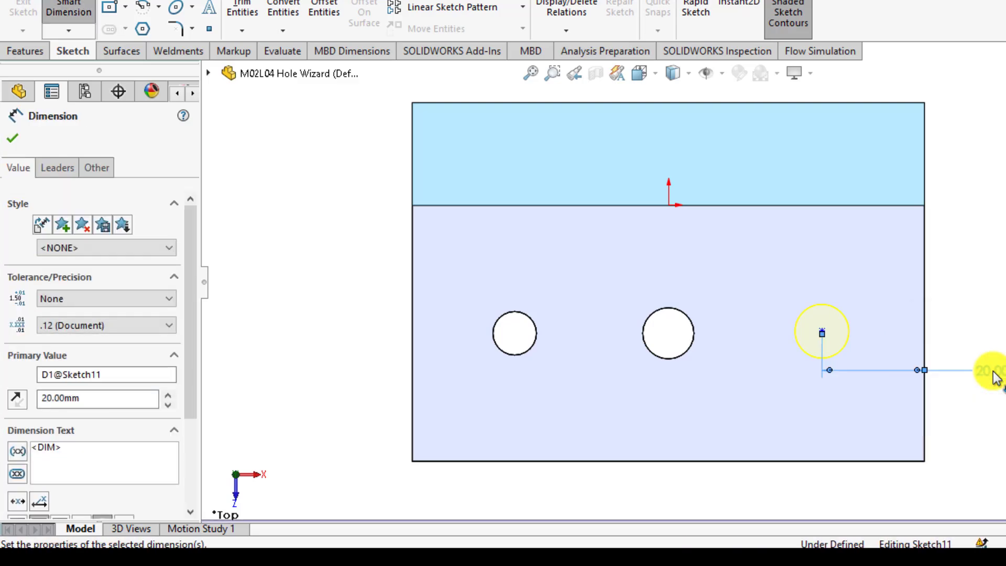
Step: Dimension the Helicoil hole's centre at 25 mm from the front edge of the horizontal leg and finish the hole
{"action": "left_click", "coordinate": [822, 331]}
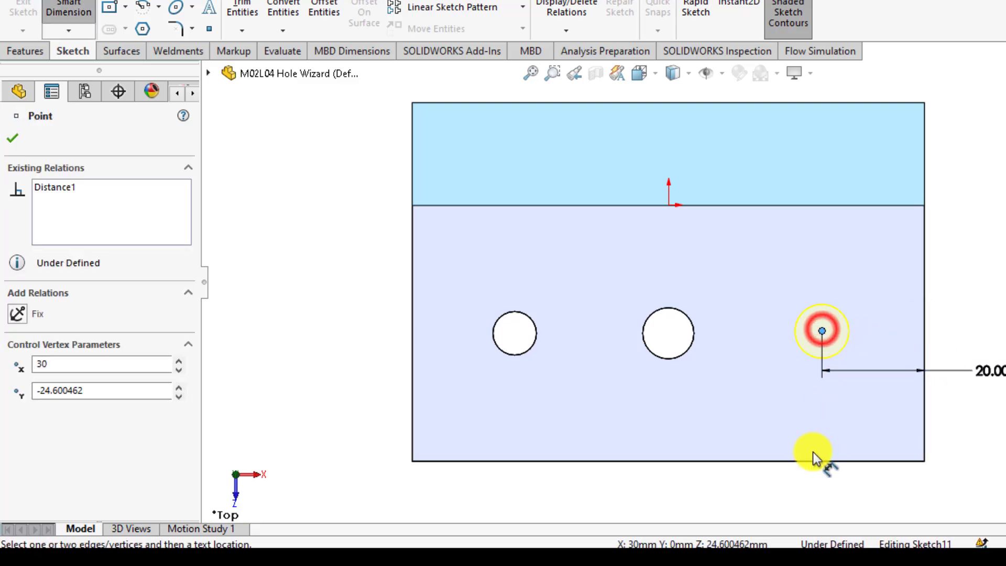
{"action": "left_click", "coordinate": [811, 463]}
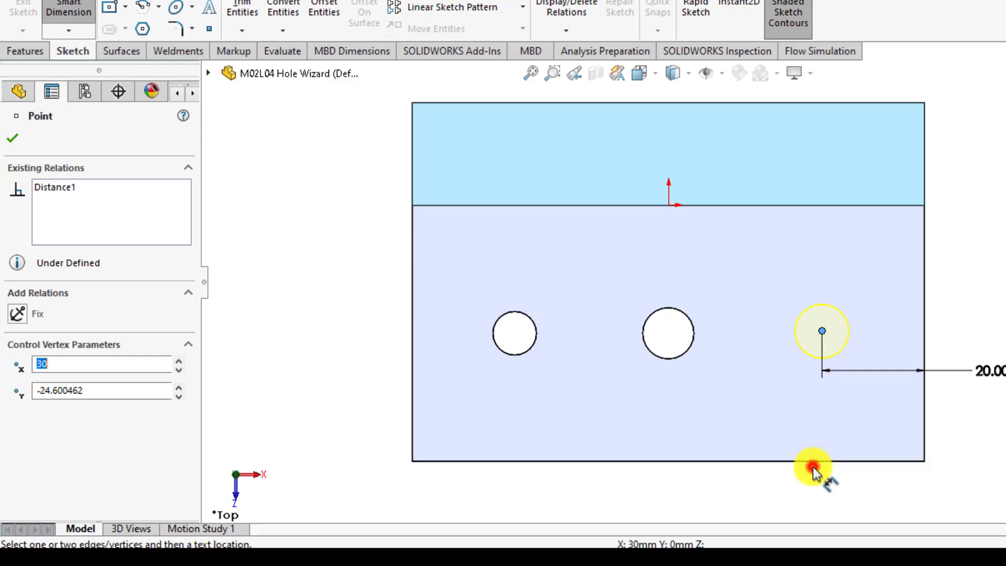
{"action": "left_click", "coordinate": [774, 469]}
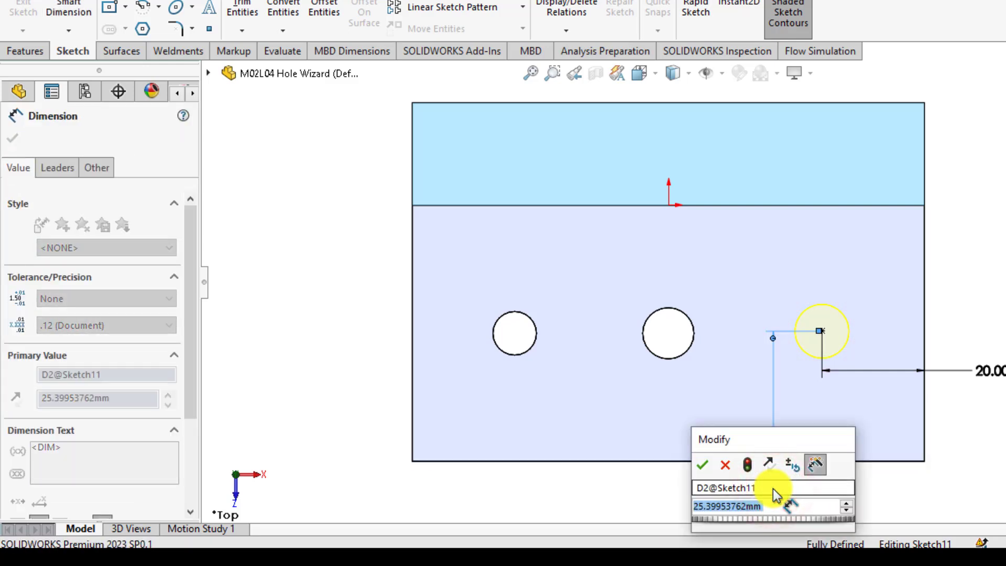
{"action": "type", "text": "25"}
{"action": "key", "text": "Return"}
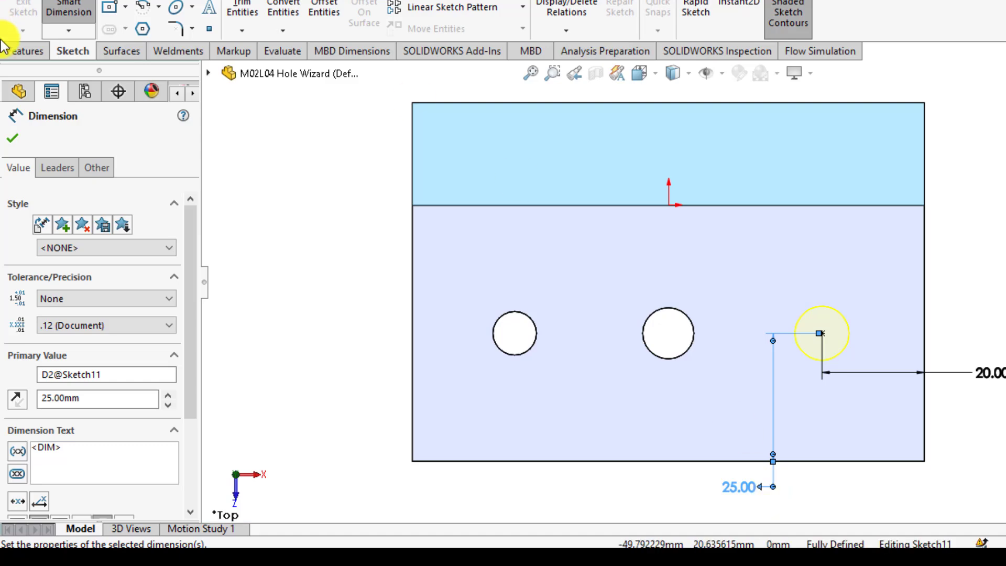
{"action": "left_click", "coordinate": [12, 138]}
{"action": "left_click", "coordinate": [14, 139]}
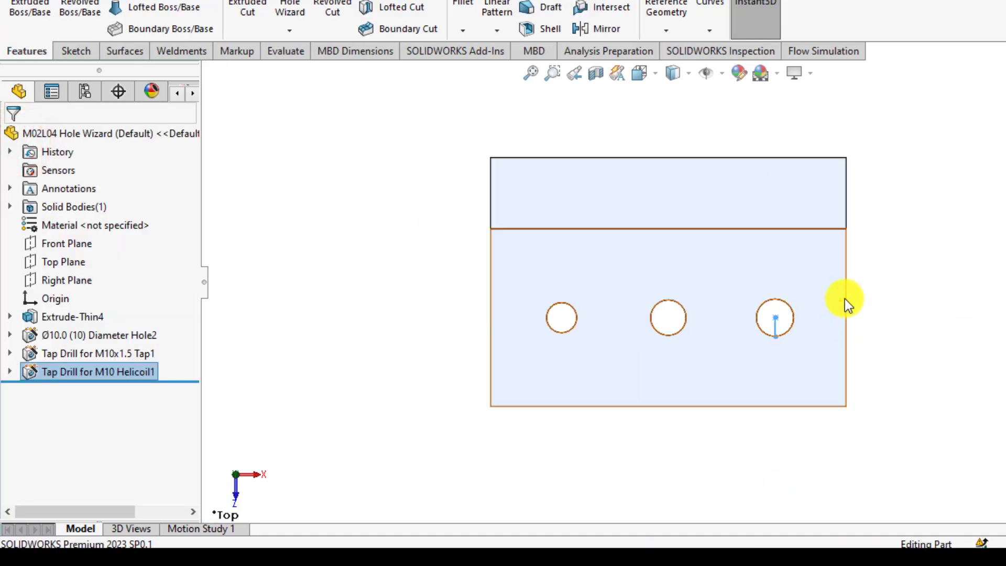
Step: Inspect the finished Helicoil hole in a 3D view and check its diameter
{"action": "left_click", "coordinate": [928, 277]}
{"action": "mouse_move", "coordinate": [876, 325]}
{"action": "middle_mouse_down"}
{"action": "mouse_move", "coordinate": [802, 325]}
{"action": "mouse_move", "coordinate": [750, 271]}
{"action": "middle_mouse_up"}
{"action": "left_click", "coordinate": [77, 370]}
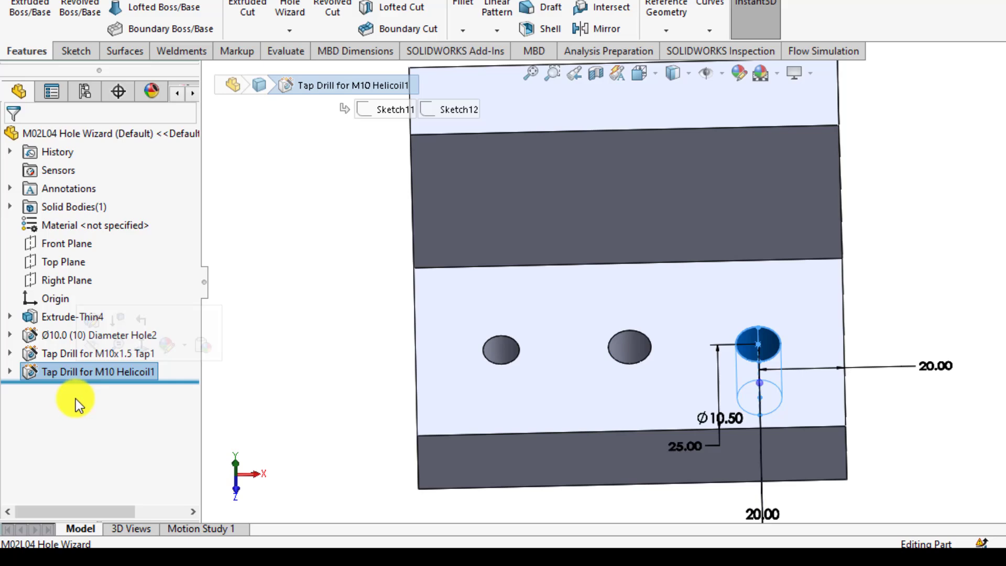
{"action": "left_click", "coordinate": [289, 347]}
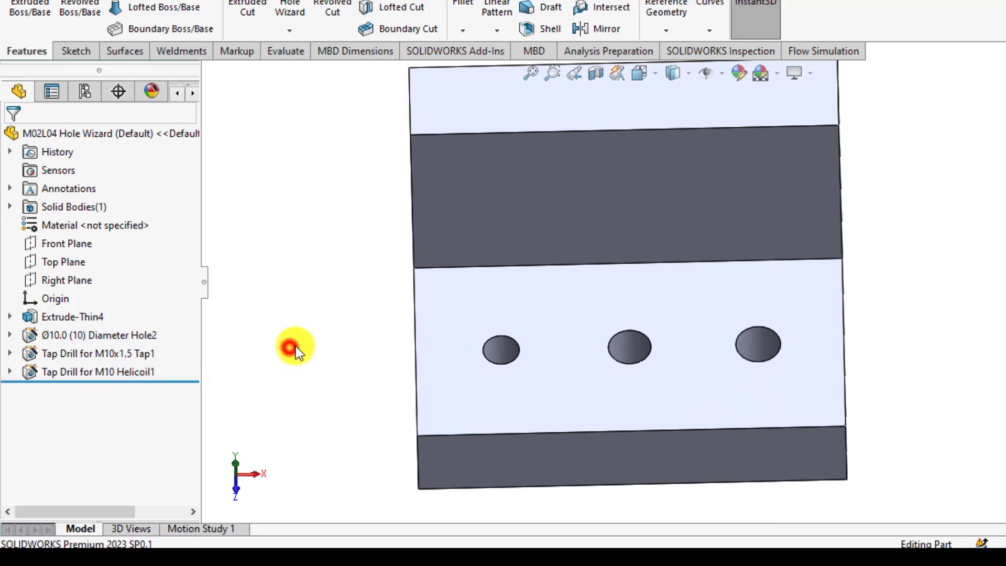
{"action": "left_click", "coordinate": [757, 347]}
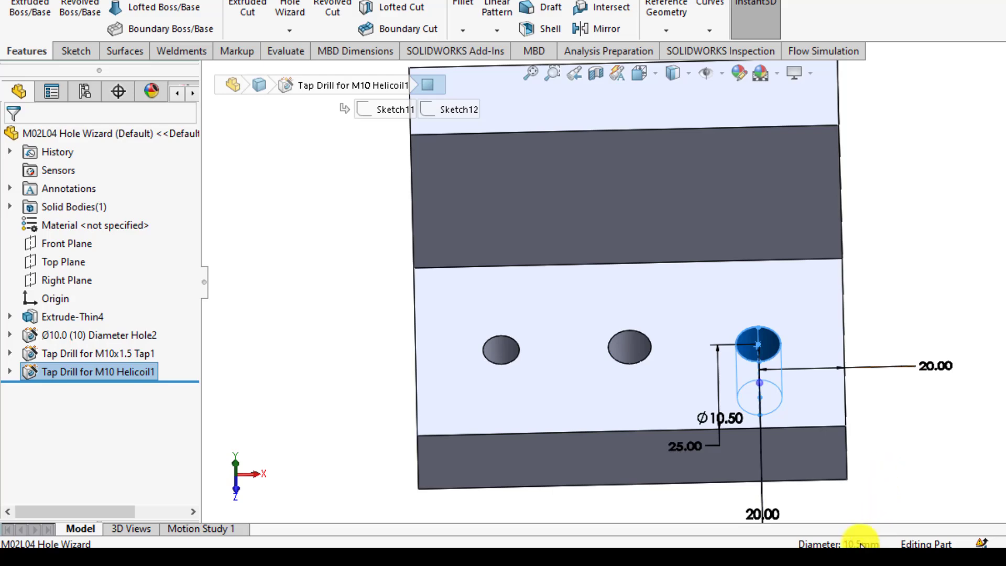
{"action": "left_click", "coordinate": [942, 428]}
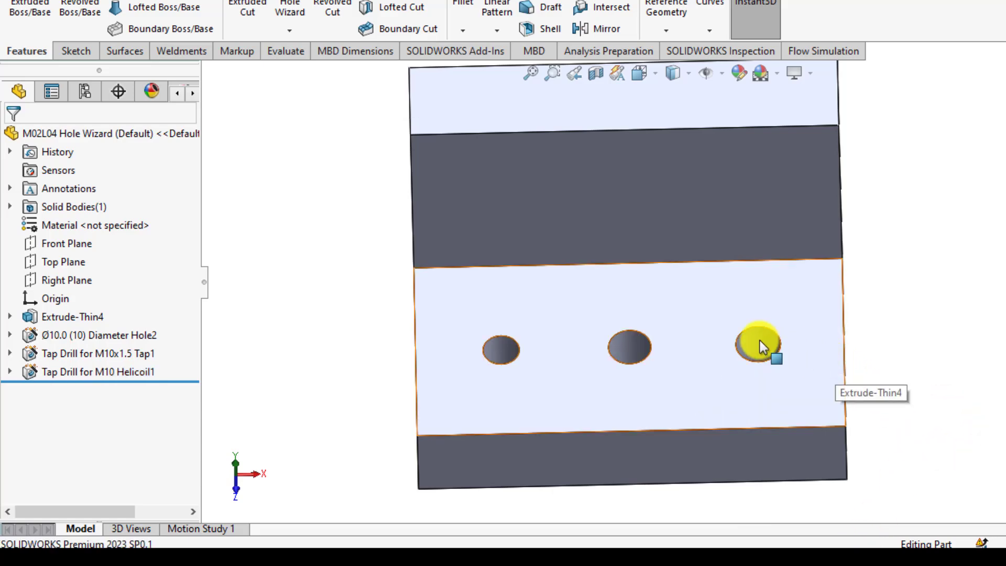
Step: Compare the diameters of the drill-size hole, the M10x1.5 tap drill hole and the Helicoil hole
{"action": "left_click", "coordinate": [58, 336]}
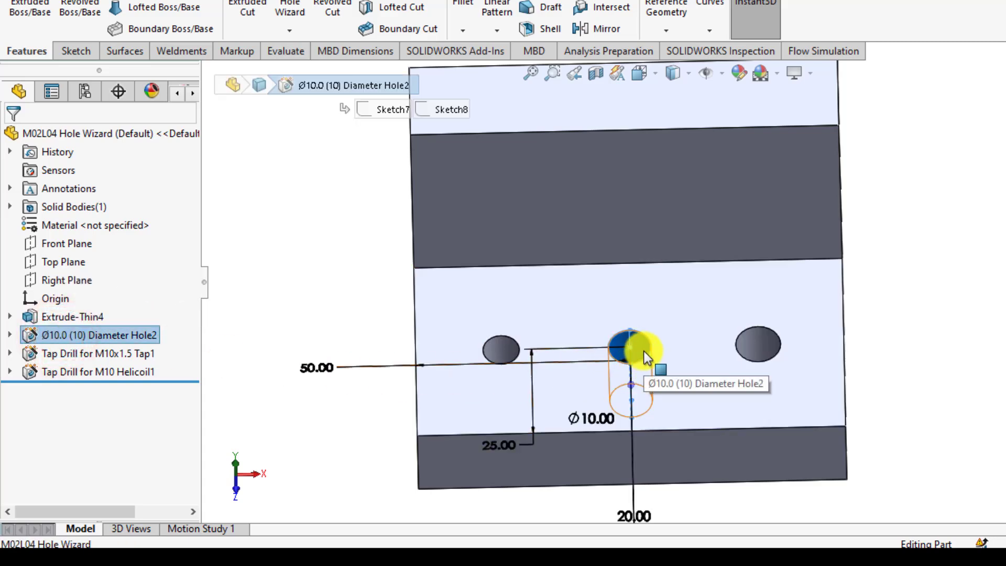
{"action": "left_click", "coordinate": [508, 348]}
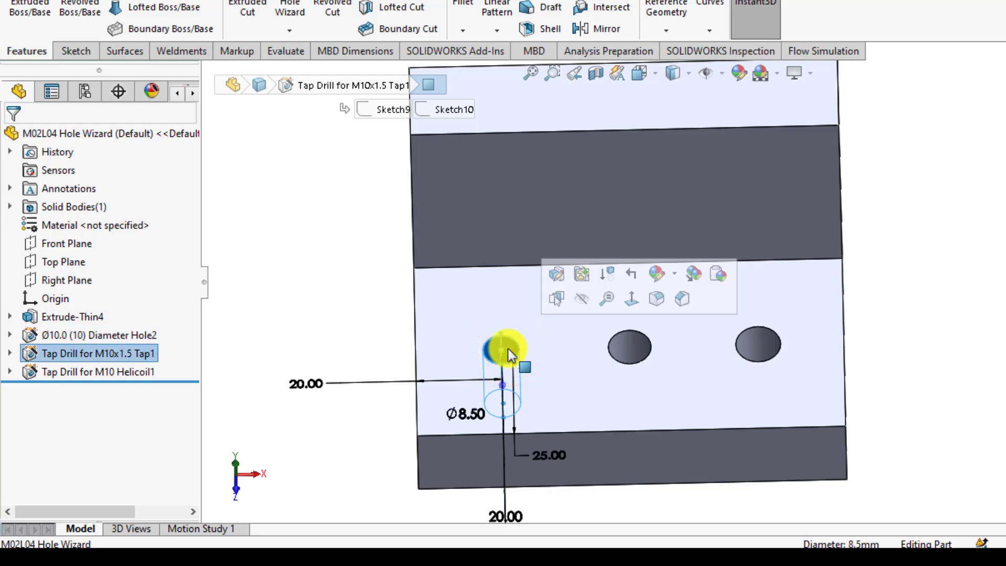
{"action": "left_click", "coordinate": [957, 404]}
{"action": "left_click", "coordinate": [756, 344]}
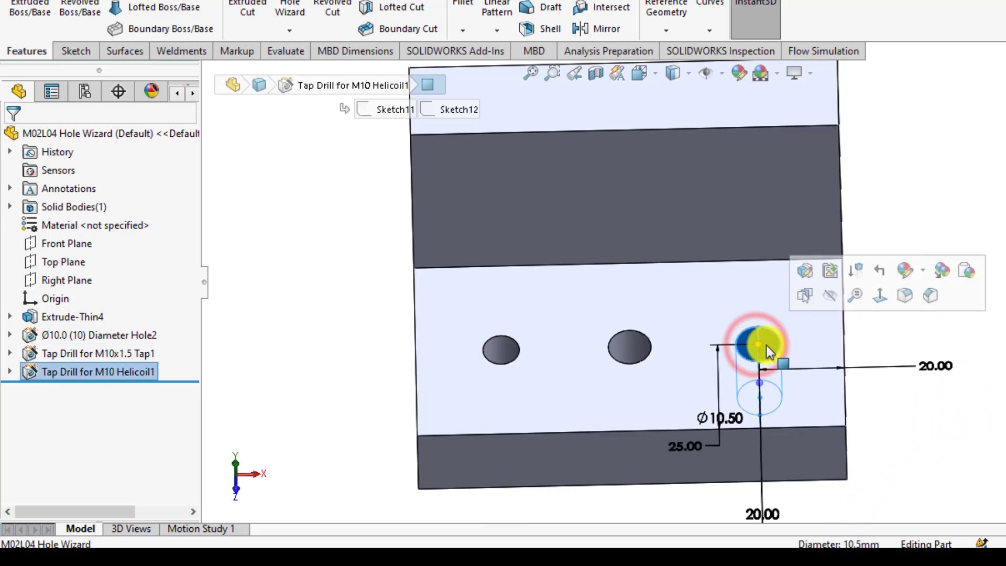